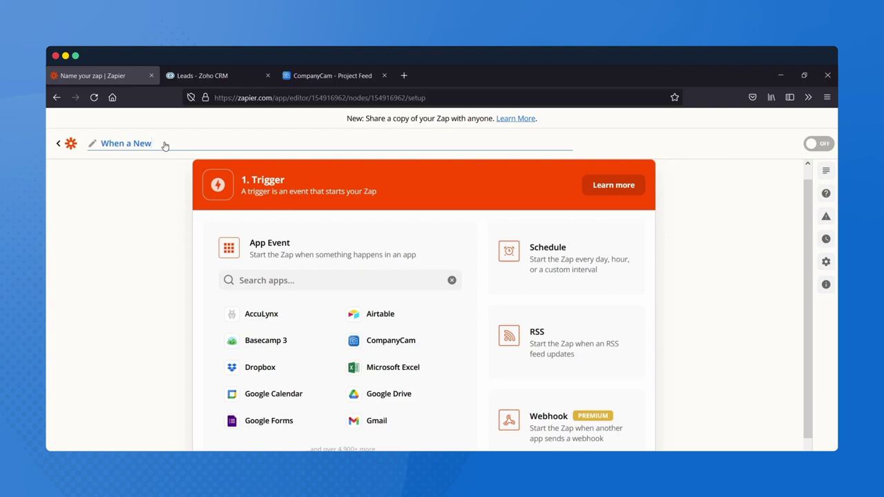
- Finish the zap title 'When a New Lead is created in Zoho CRM Create a new Project in CompanyCam' and commit it
text(reated in Zoho CRM)
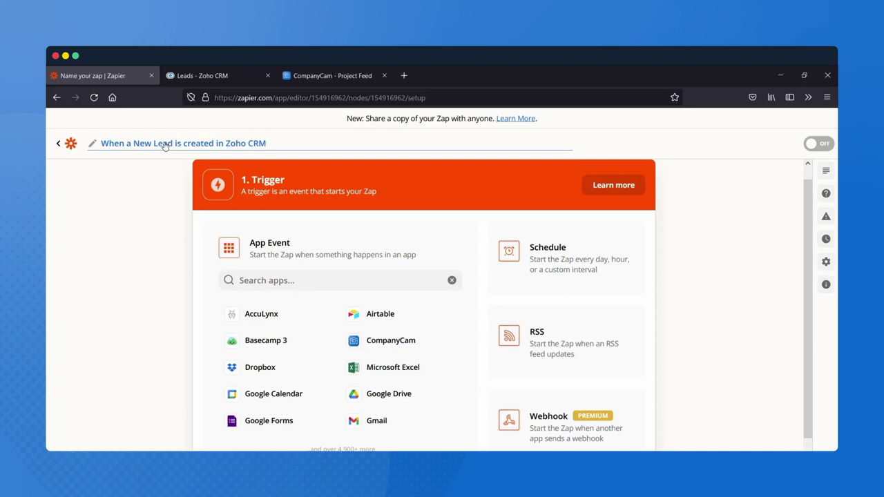
text( Create a new Project)
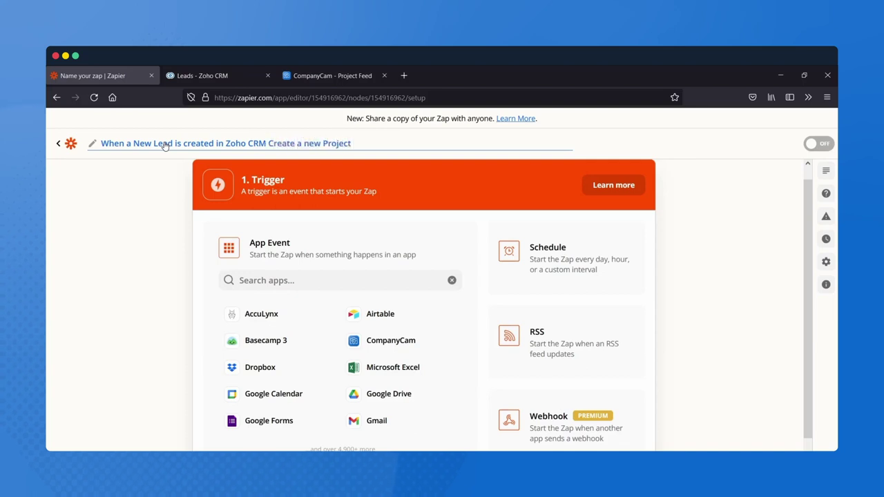
text( in Company)
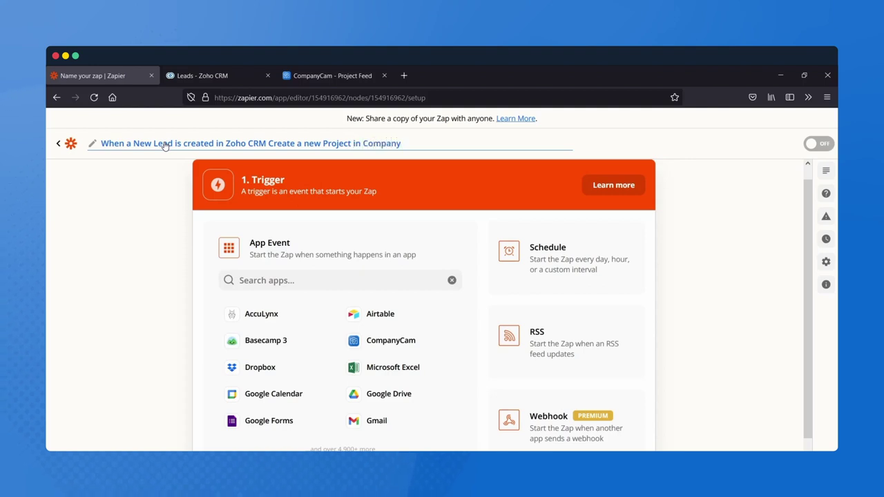
text(Cam)
click(353, 281)
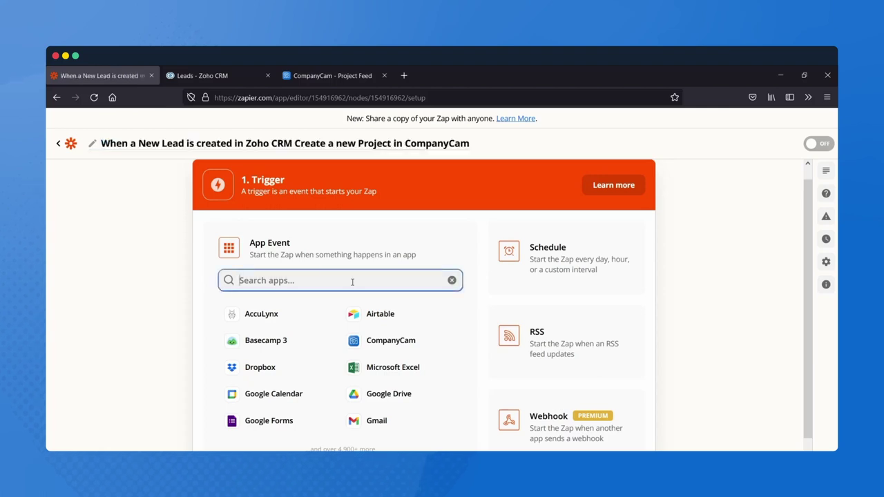
- Set Zoho CRM as the trigger app with the New/Updated Module Entry event
text(z)
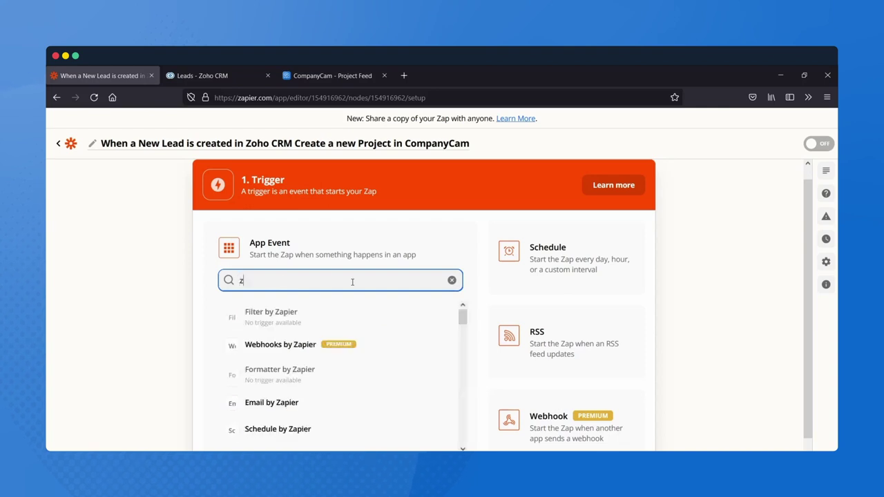
text(oho)
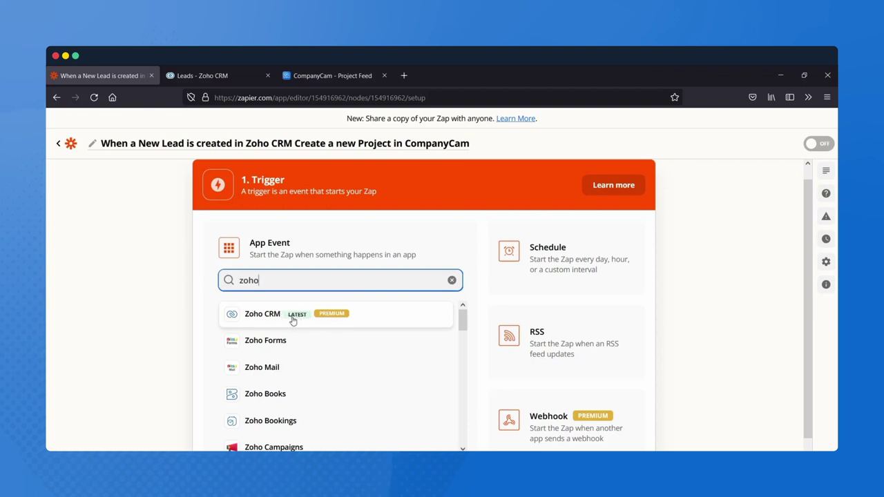
click(293, 318)
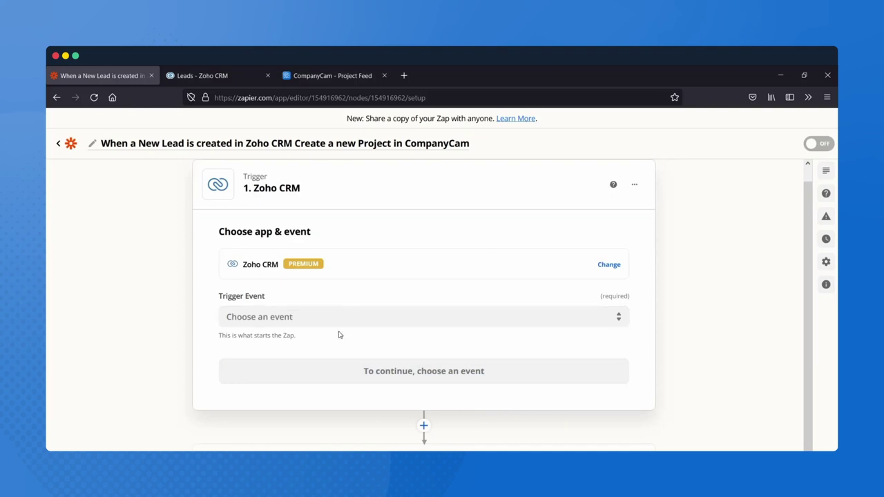
click(319, 315)
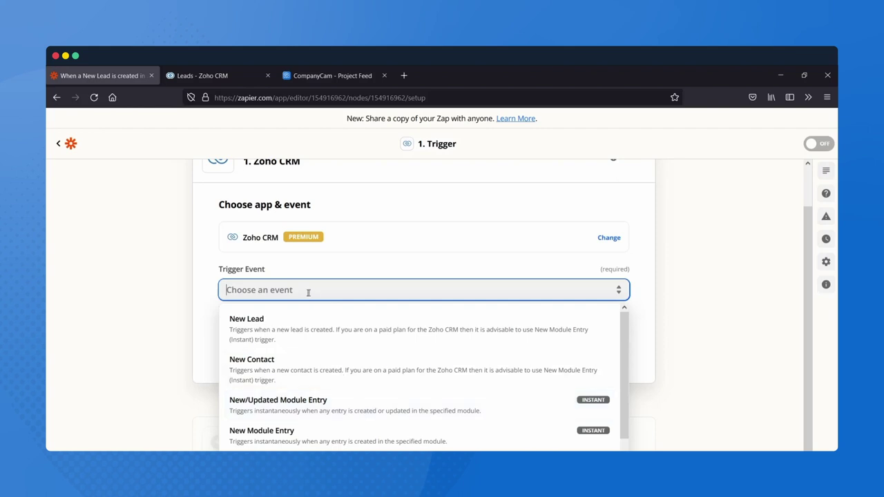
click(349, 403)
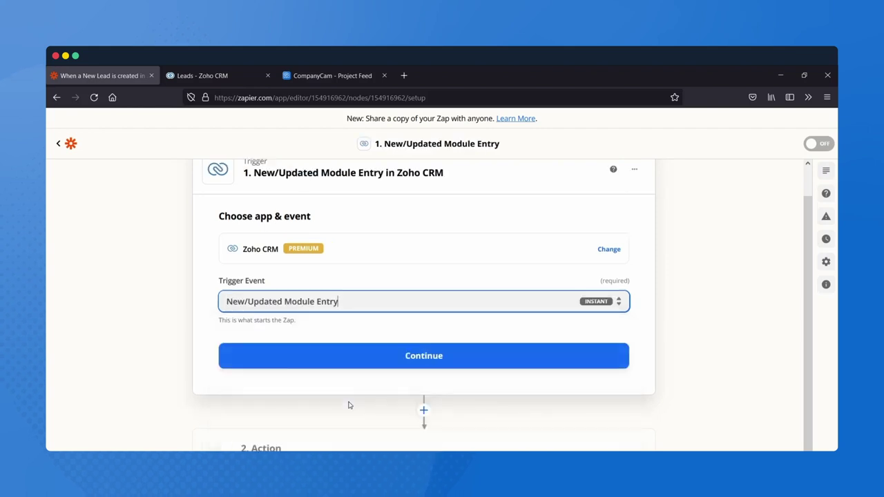
click(407, 354)
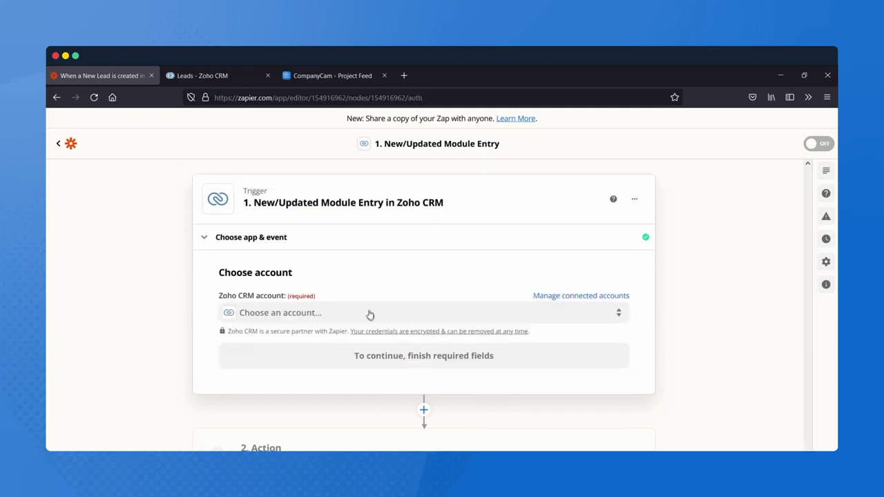
- Connect the Zoho CRM account to the trigger
click(368, 319)
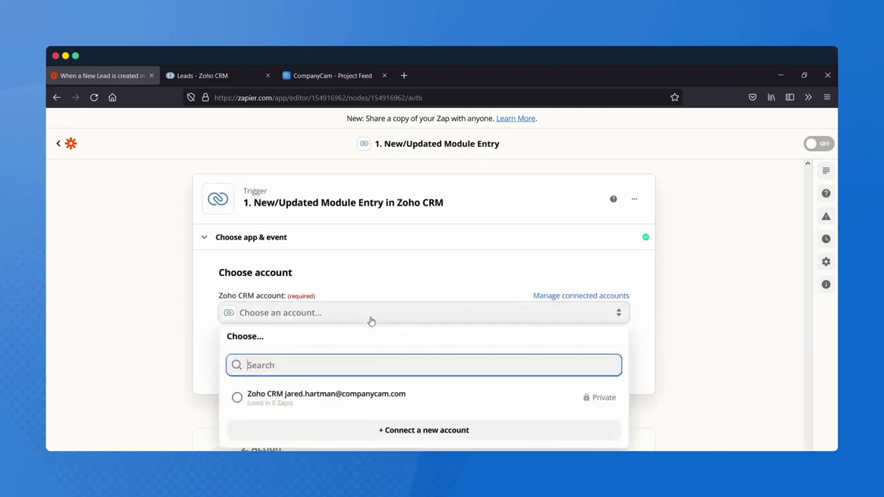
click(280, 407)
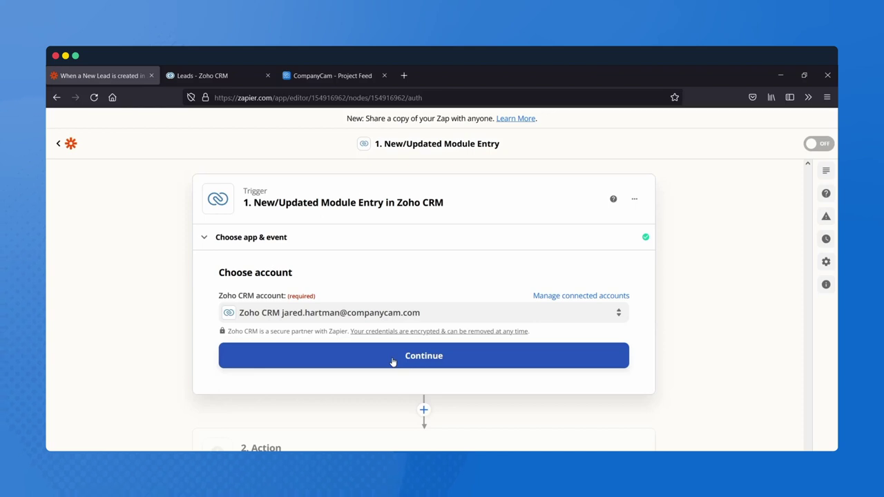
click(393, 358)
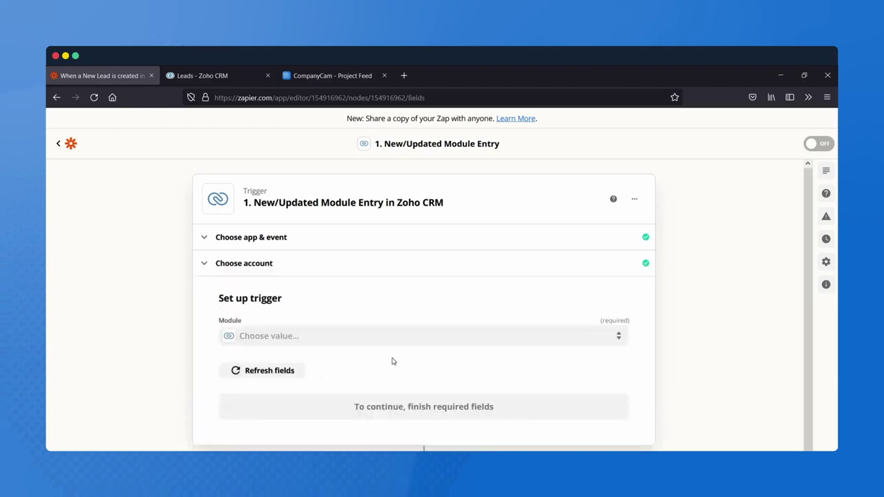
- Set the trigger's Module to Leads and confirm the setup
click(375, 336)
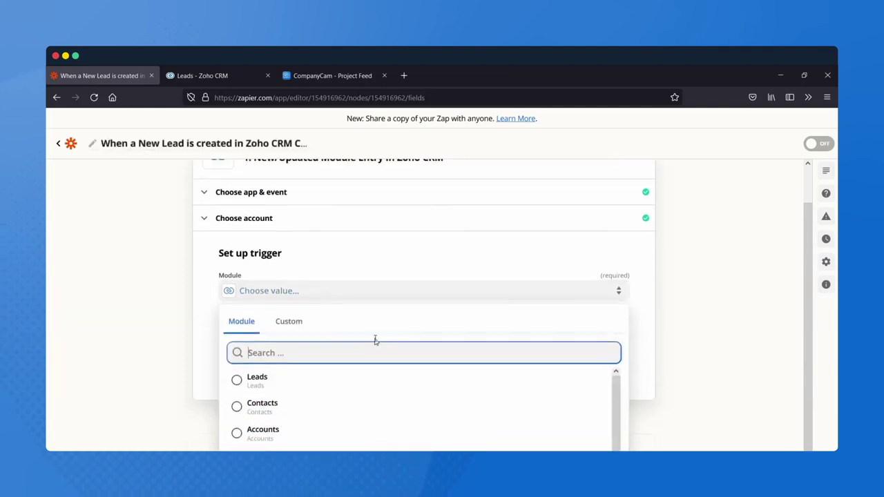
click(248, 344)
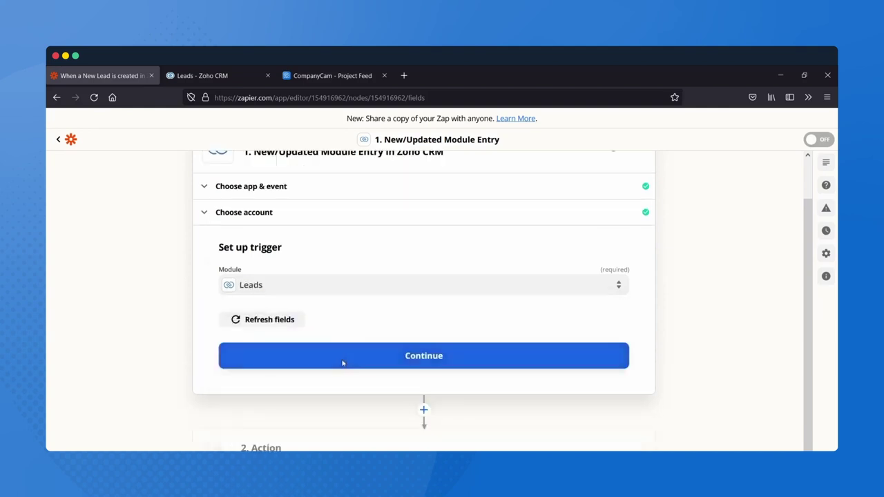
click(343, 363)
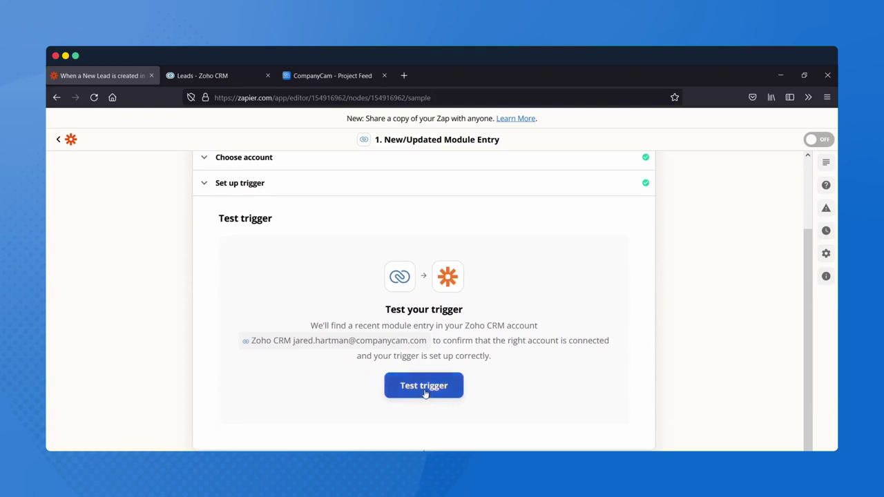
- Test the trigger and review the returned Hansen Enterprises sample lead fields in Module Entry A
click(425, 391)
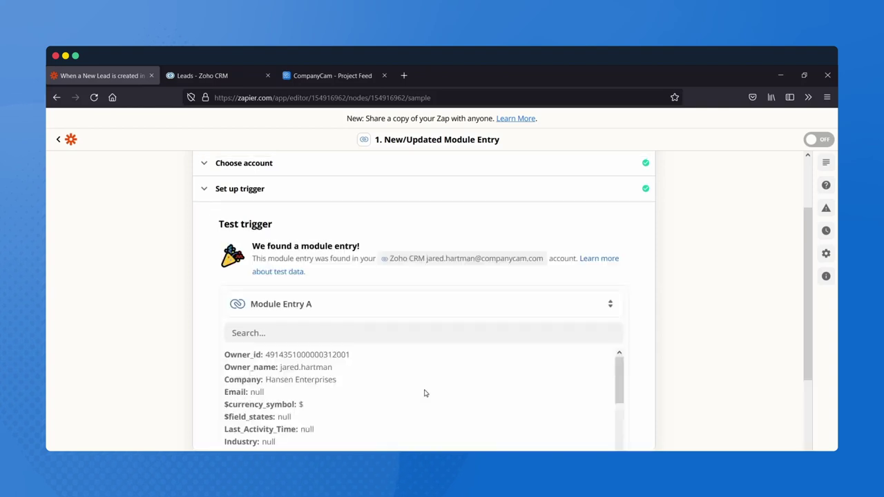
scroll(425, 393, down, 2)
scroll(424, 393, up, 1)
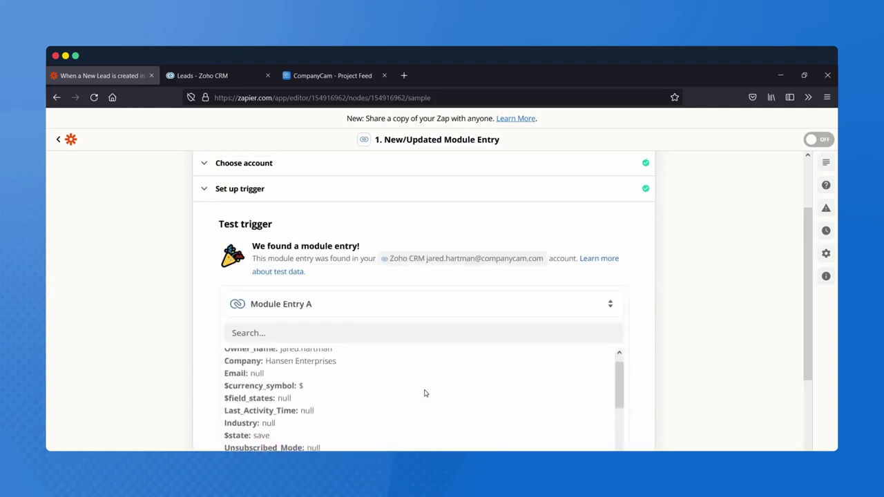
scroll(701, 366, down, 2)
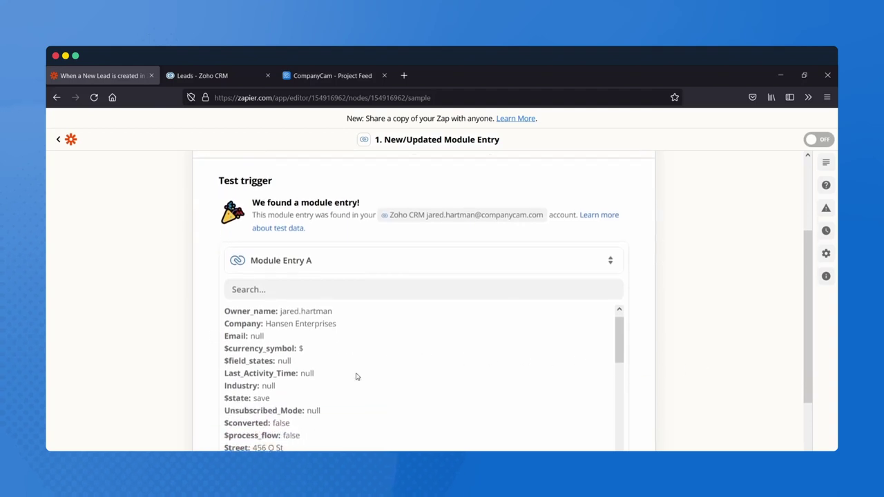
scroll(356, 376, up, 1)
scroll(356, 375, down, 2)
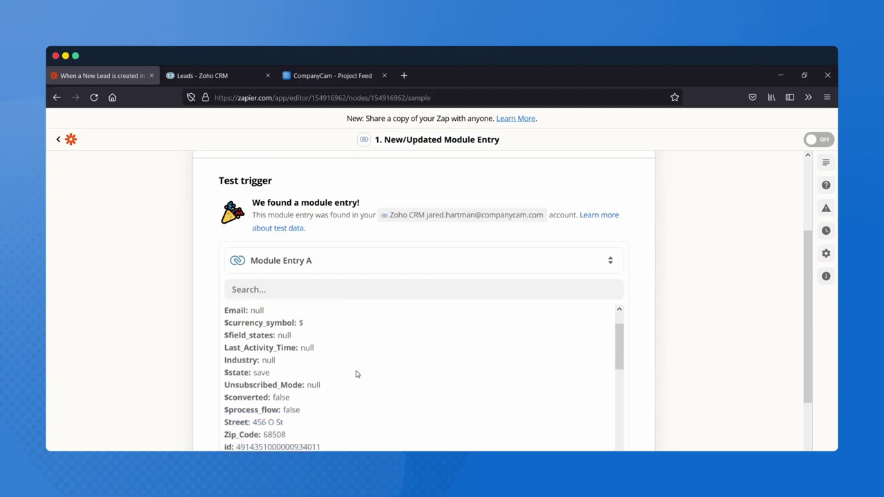
scroll(357, 375, down, 2)
scroll(357, 373, up, 3)
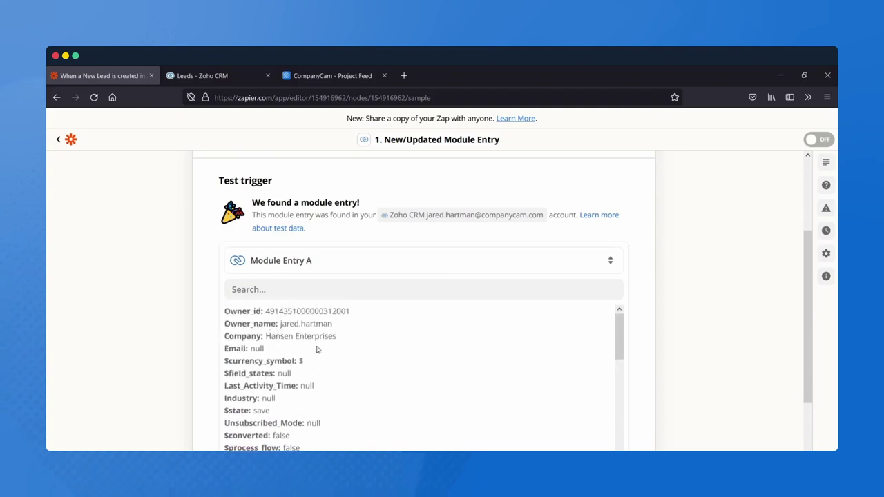
scroll(261, 432, down, 3)
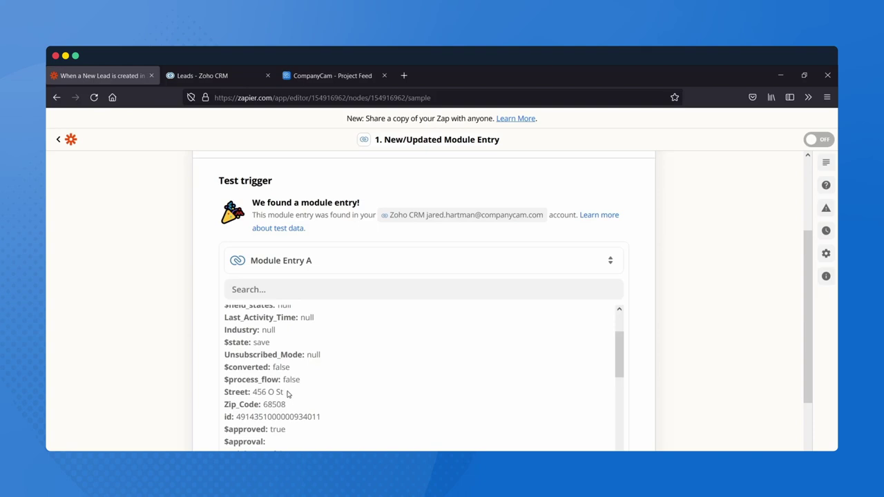
scroll(288, 392, down, 5)
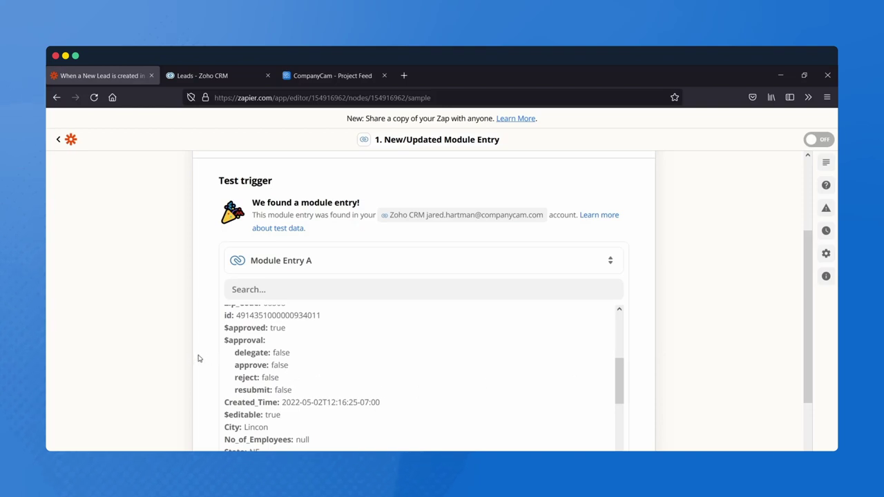
scroll(292, 363, down, 3)
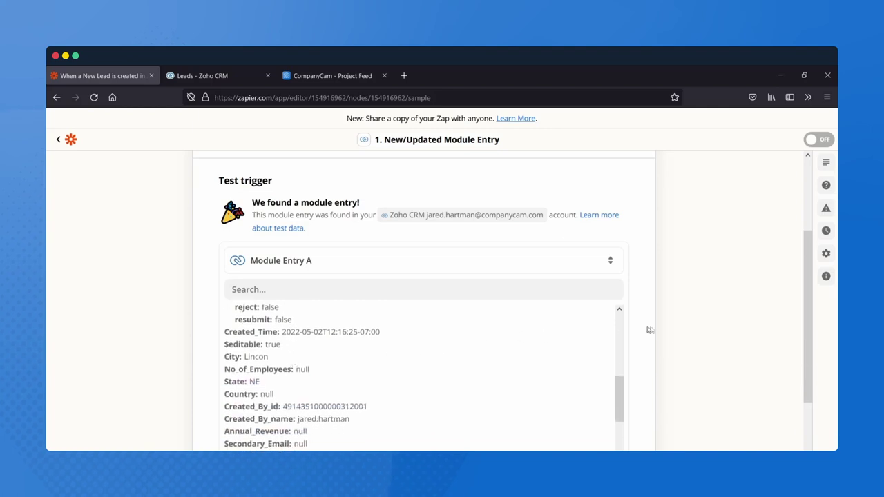
scroll(685, 346, down, 2)
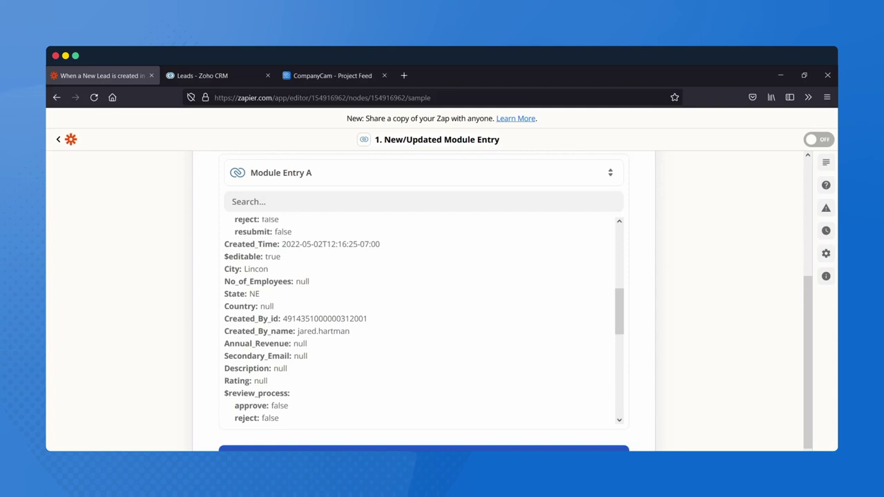
- Set CompanyCam as the action app with the Add Project event
click(424, 449)
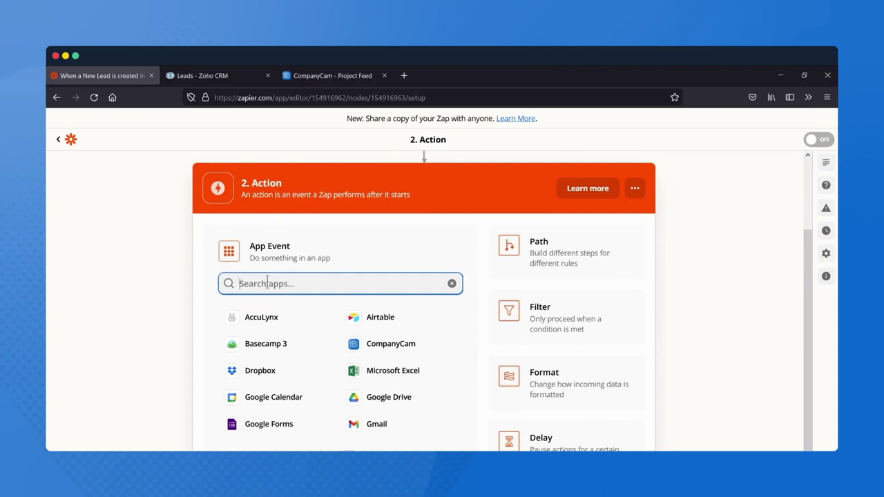
text(Co)
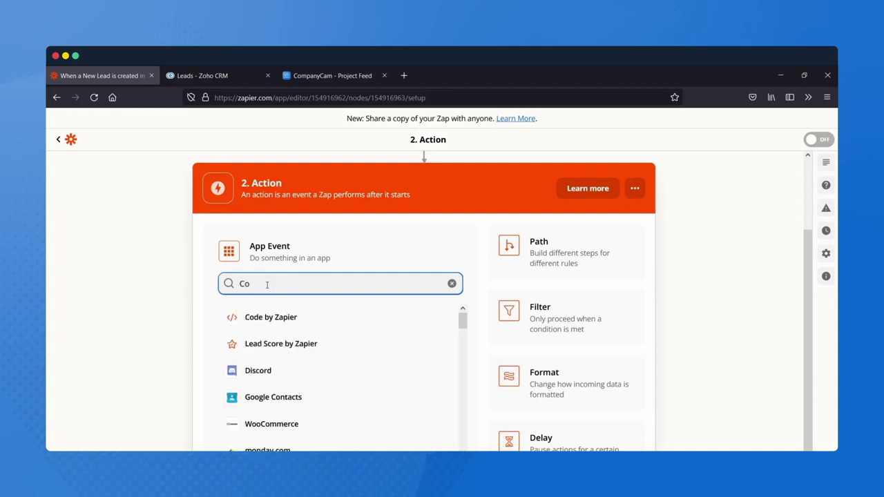
text(mpany)
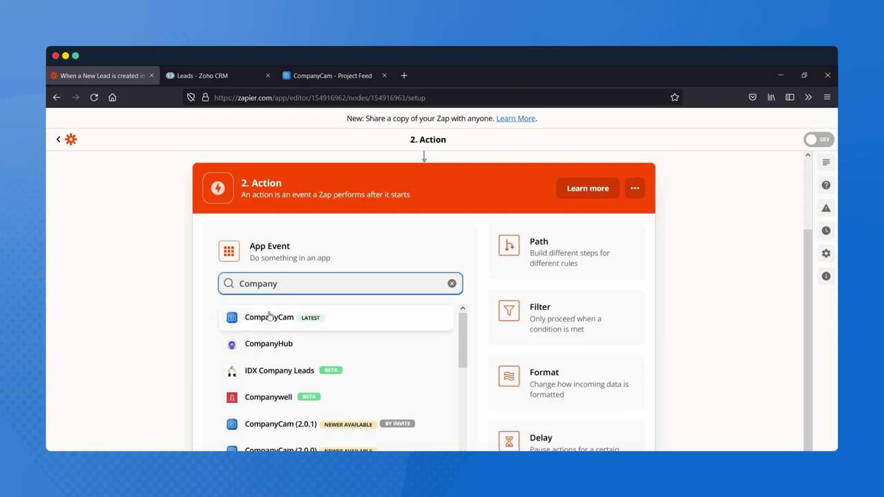
click(270, 317)
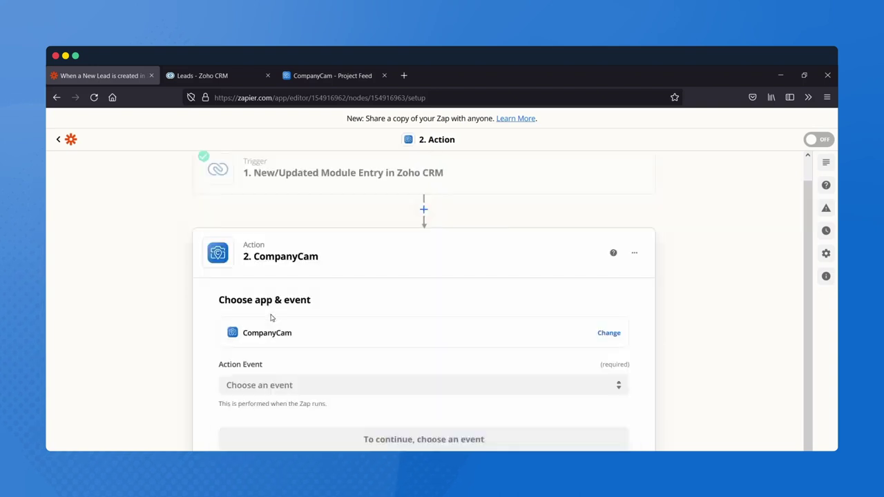
click(337, 391)
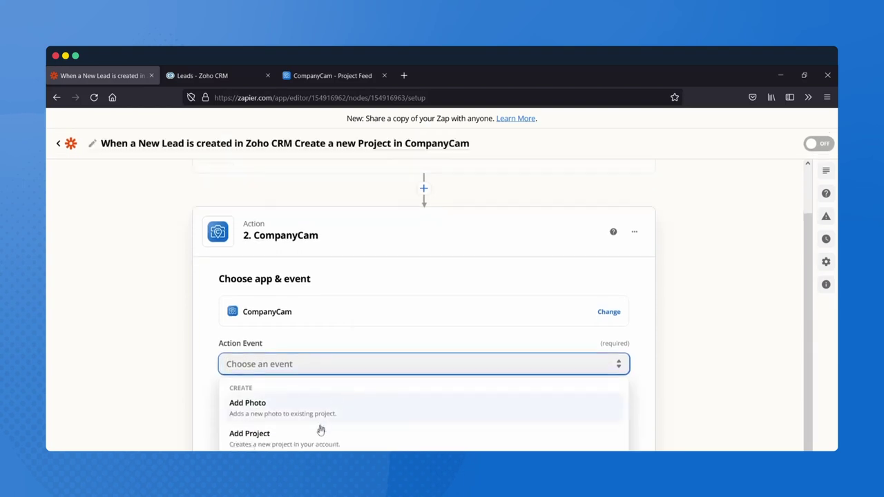
click(308, 442)
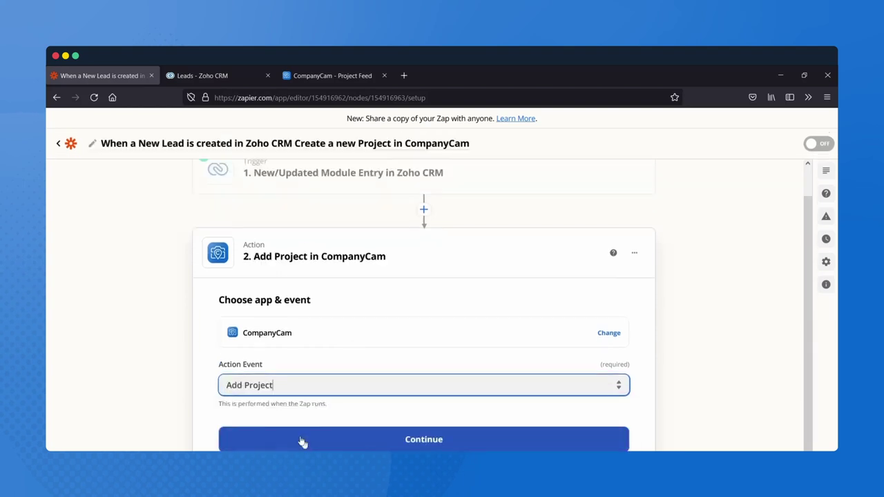
click(354, 435)
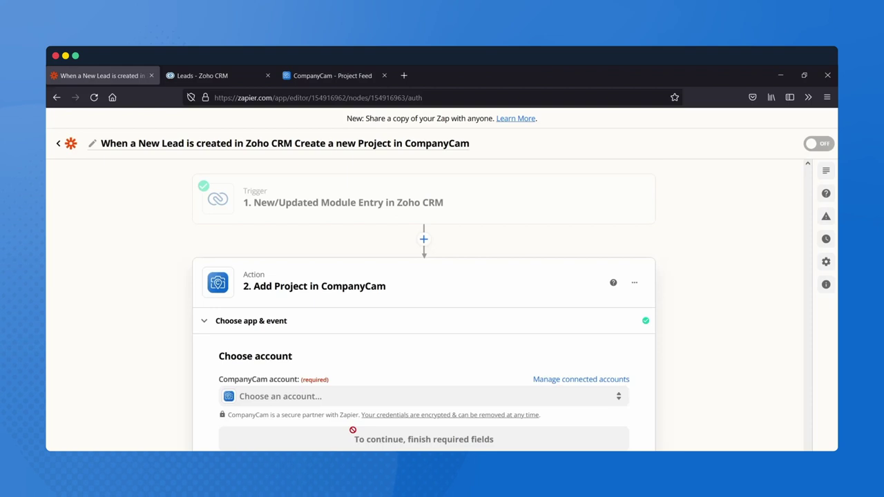
click(335, 397)
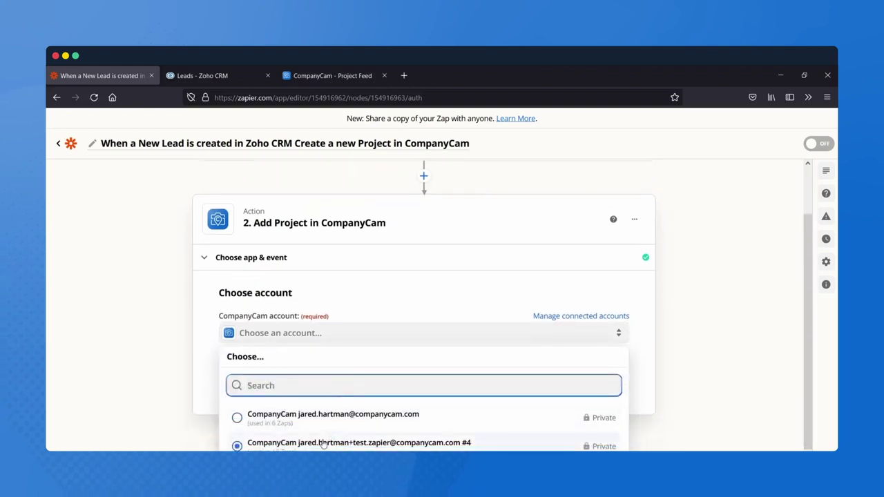
- Connect the test CompanyCam account and load the Add Project setup fields
click(323, 444)
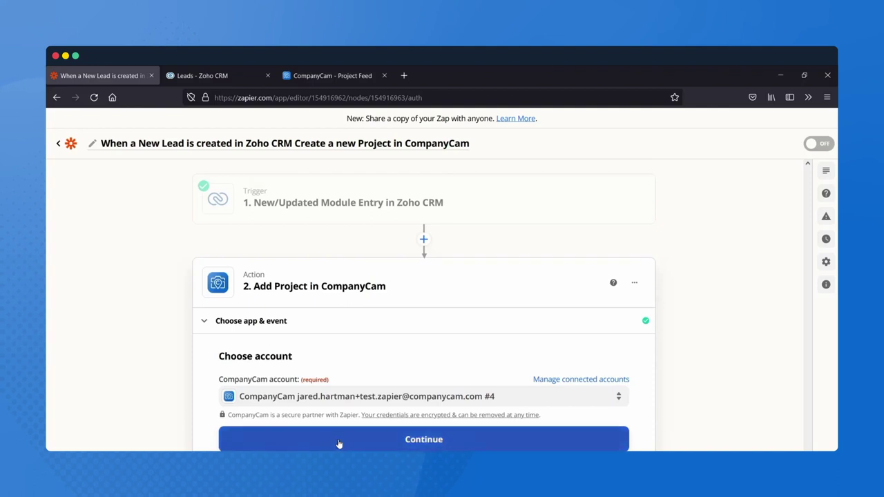
click(339, 443)
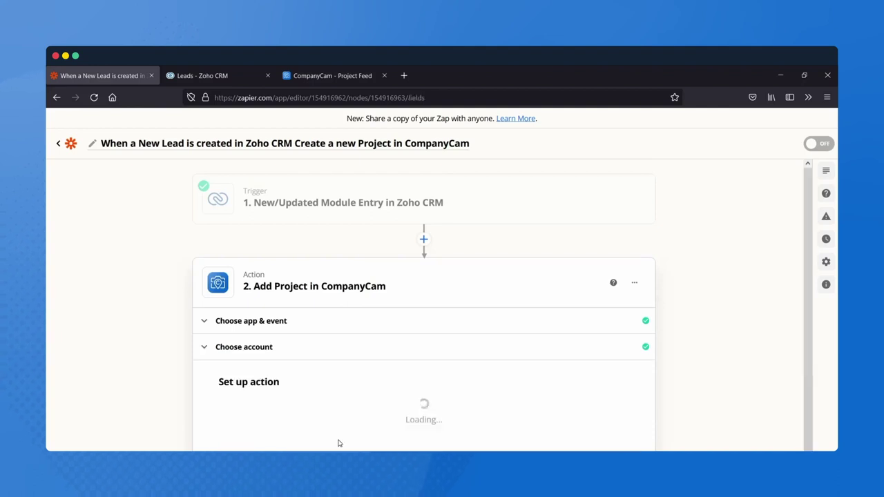
scroll(461, 423, down, 4)
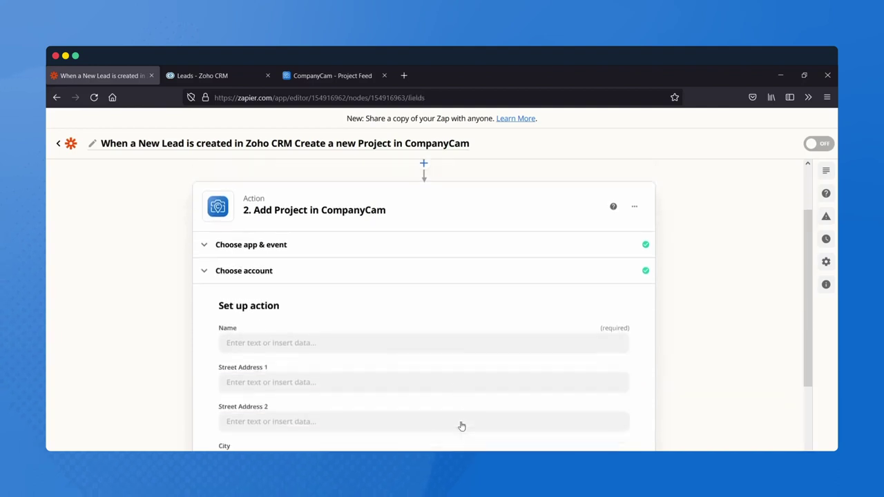
scroll(461, 423, down, 1)
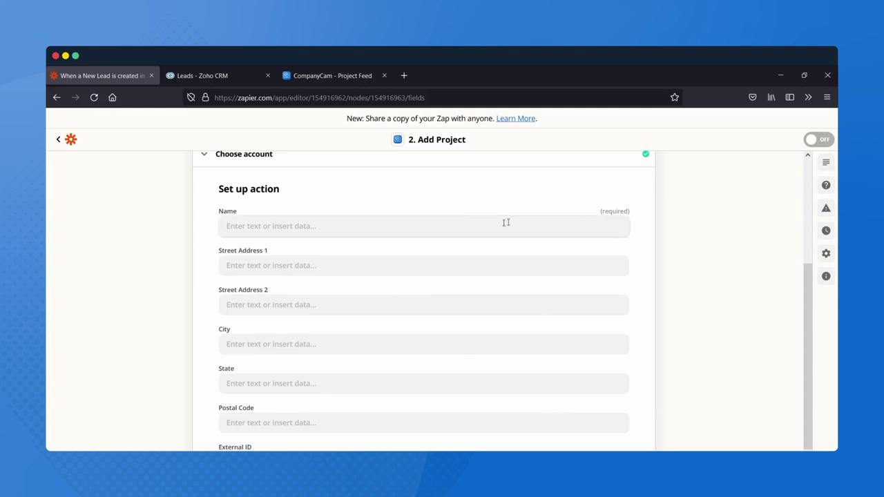
- Map the project Name to the lead's First Name, Last Name, a hyphen and Company
click(406, 221)
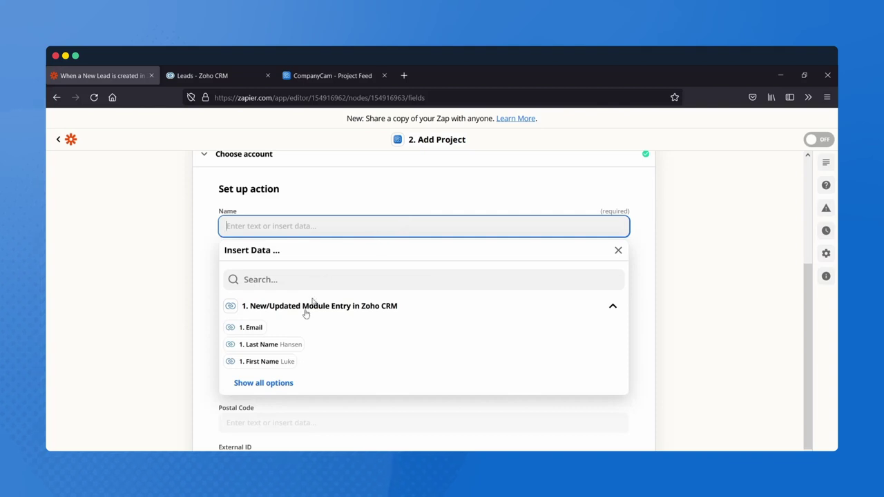
click(250, 384)
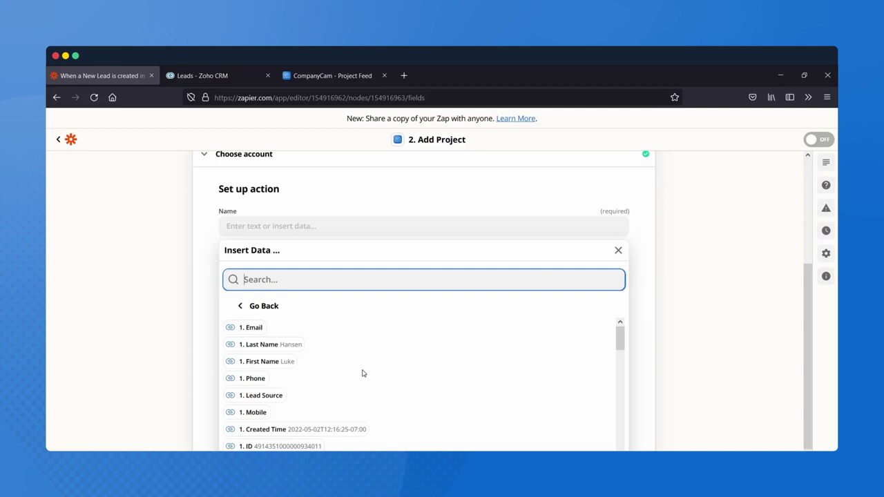
click(288, 372)
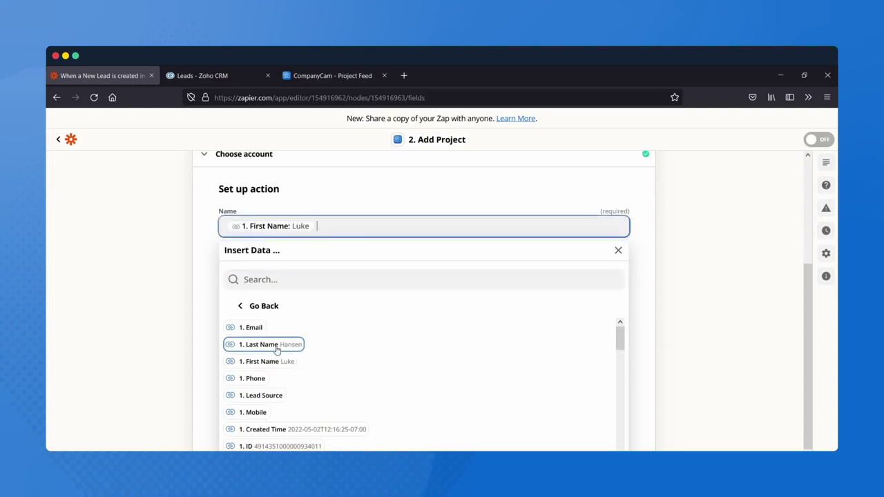
click(277, 350)
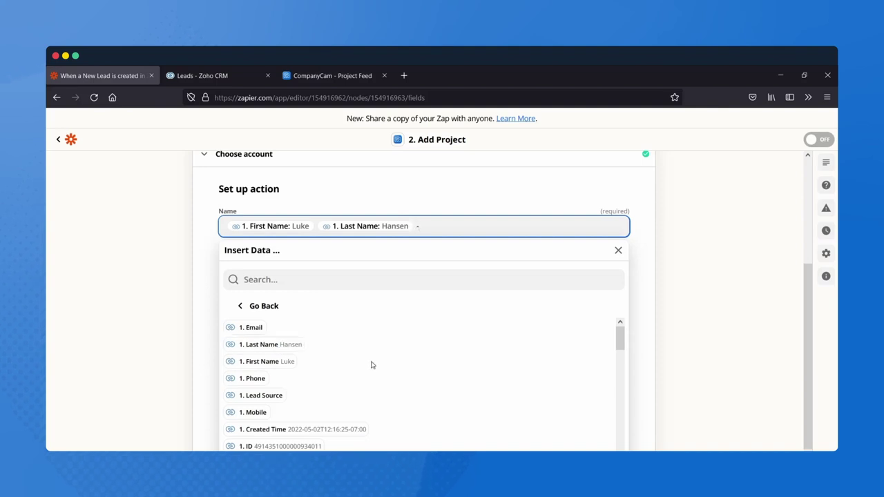
scroll(339, 361, down, 3)
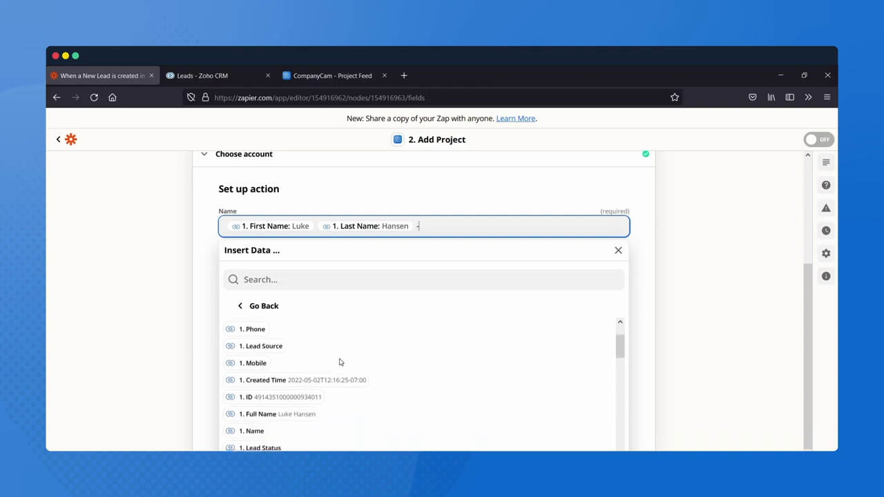
scroll(339, 361, down, 2)
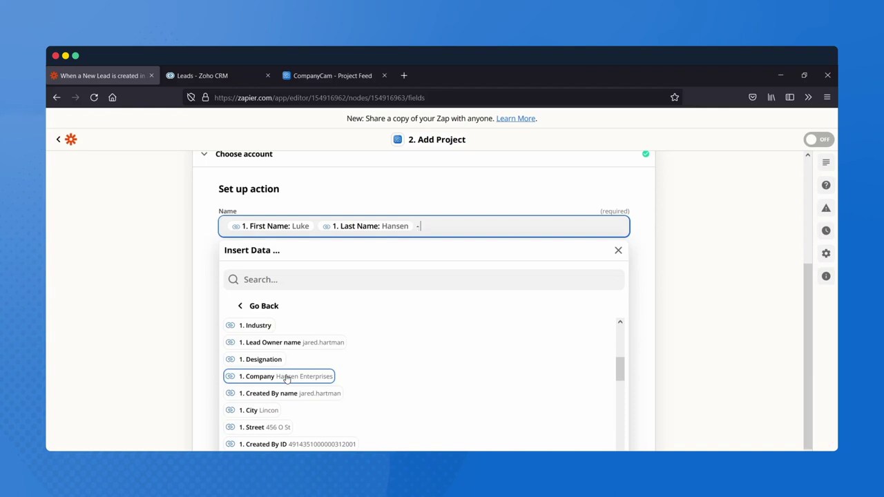
click(287, 378)
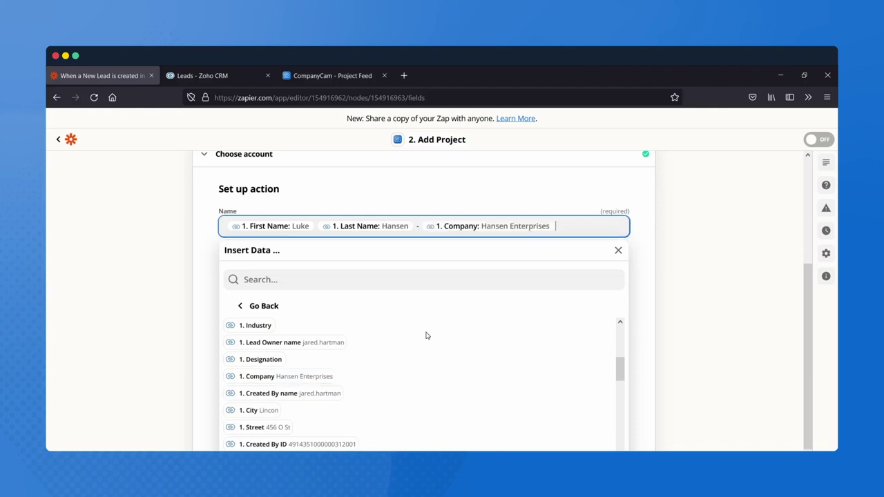
scroll(427, 336, up, 2)
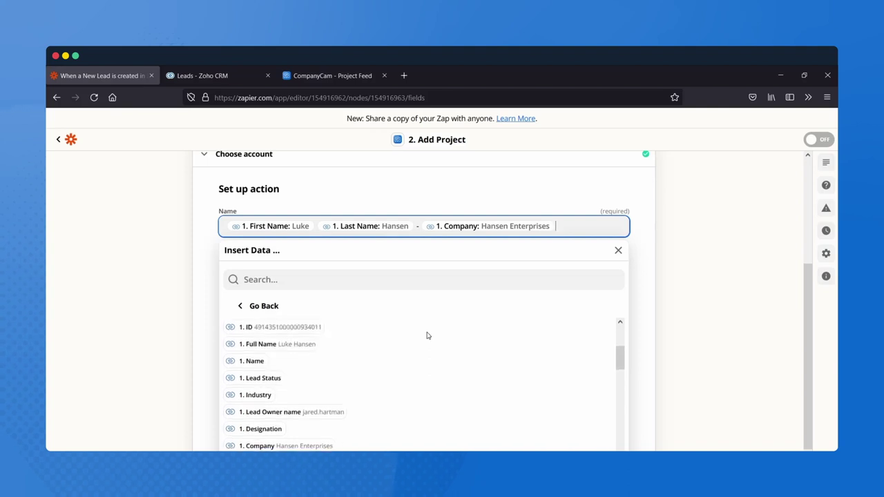
scroll(427, 336, down, 2)
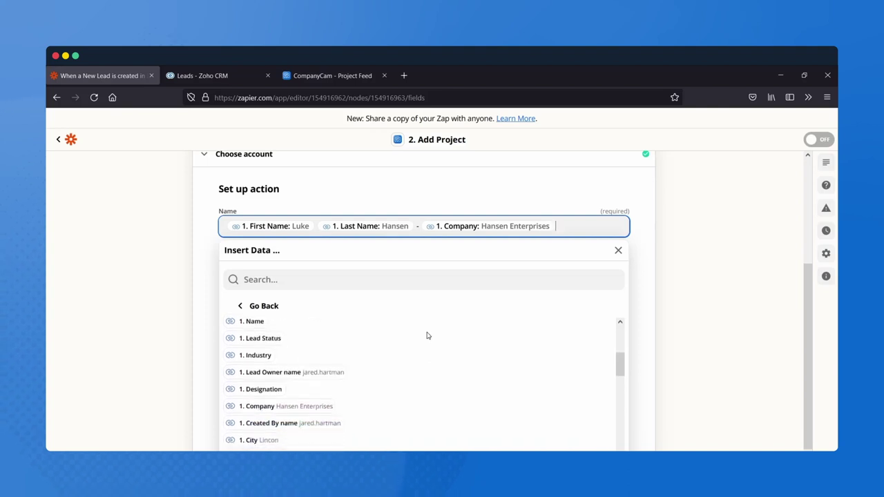
scroll(427, 335, down, 2)
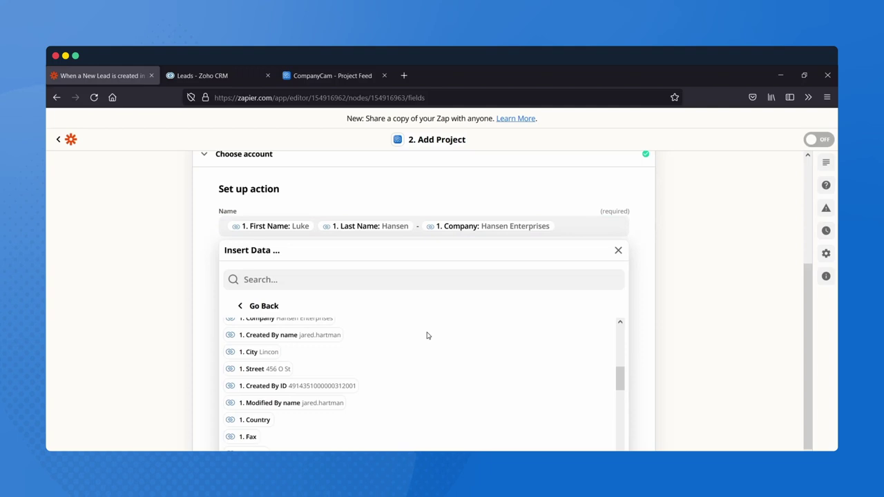
scroll(427, 335, up, 3)
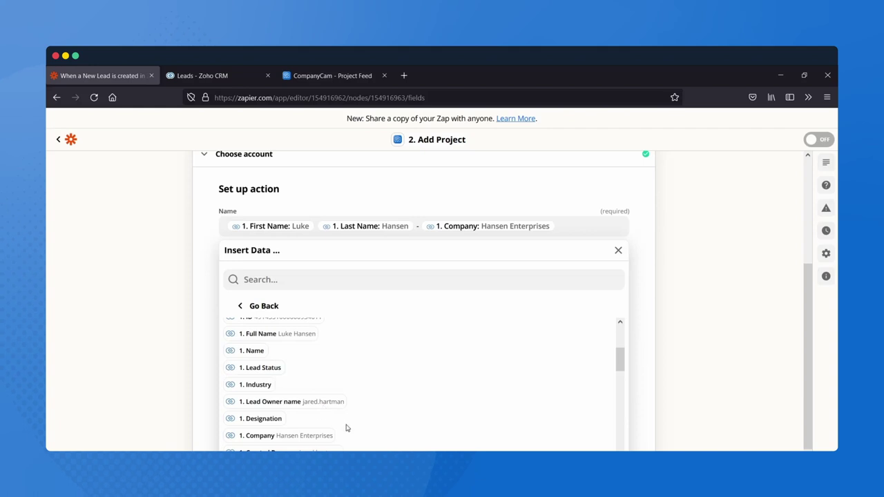
scroll(483, 422, down, 3)
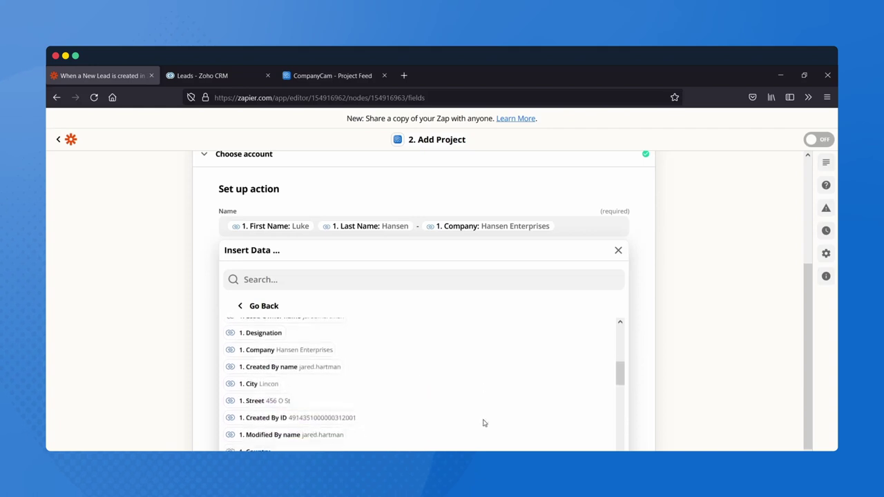
click(199, 335)
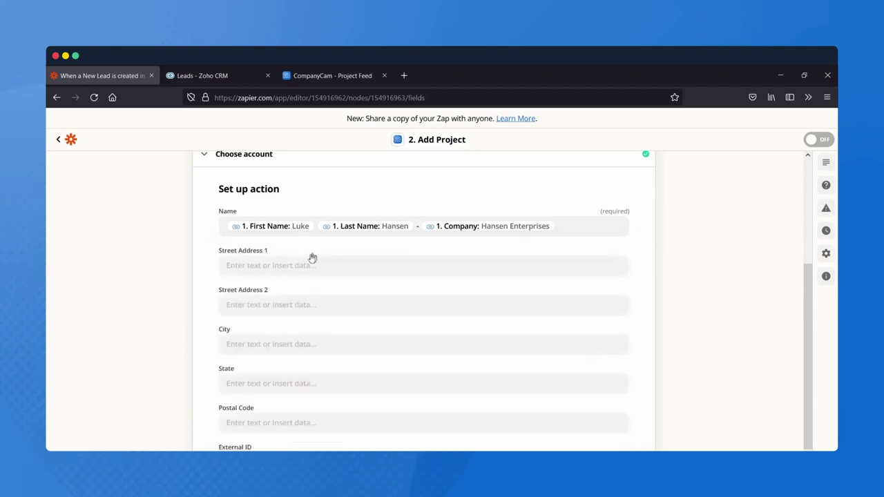
- Map Street Address 1 to the lead's '1. Street' field
click(294, 265)
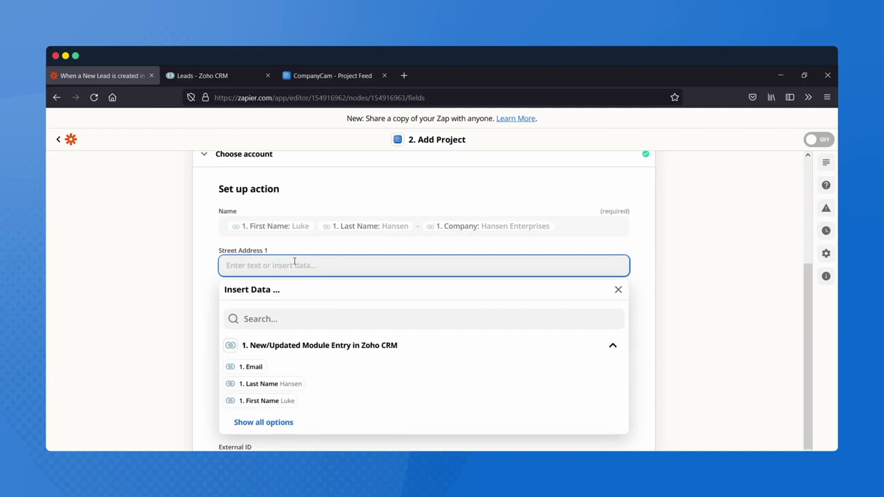
click(255, 423)
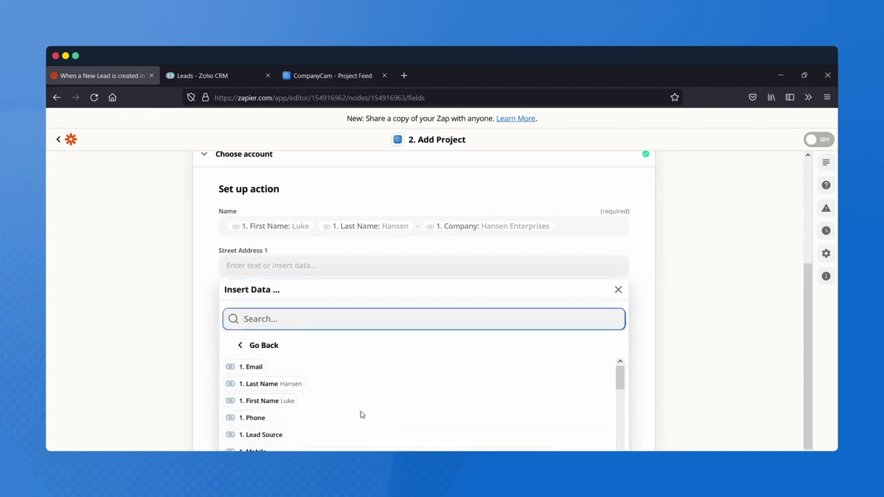
scroll(361, 414, down, 2)
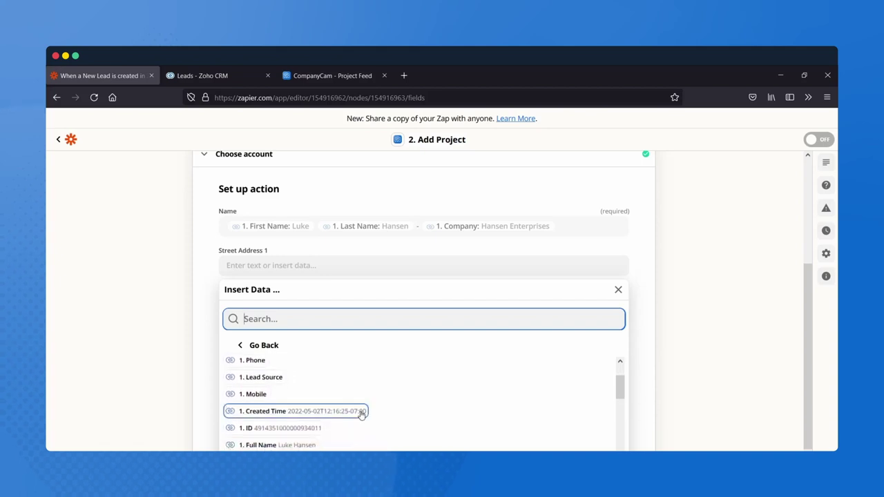
scroll(361, 415, down, 2)
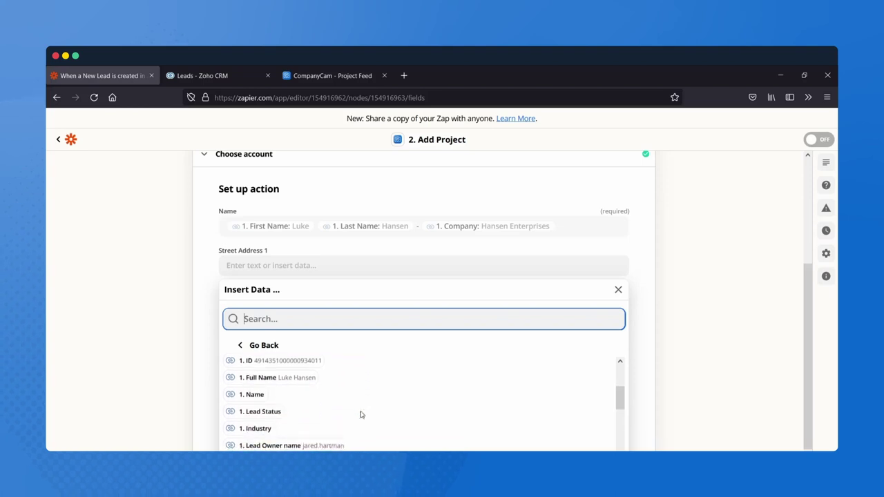
scroll(361, 414, down, 2)
scroll(361, 414, down, 4)
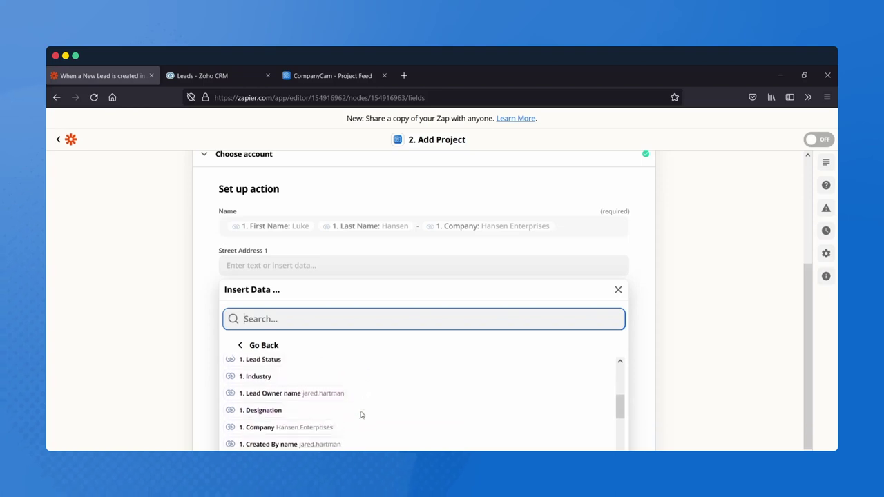
scroll(361, 409, down, 1)
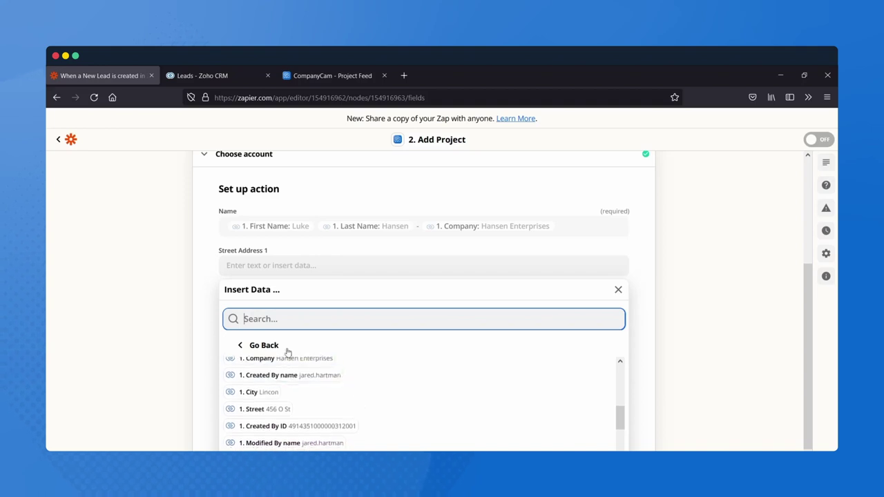
click(267, 409)
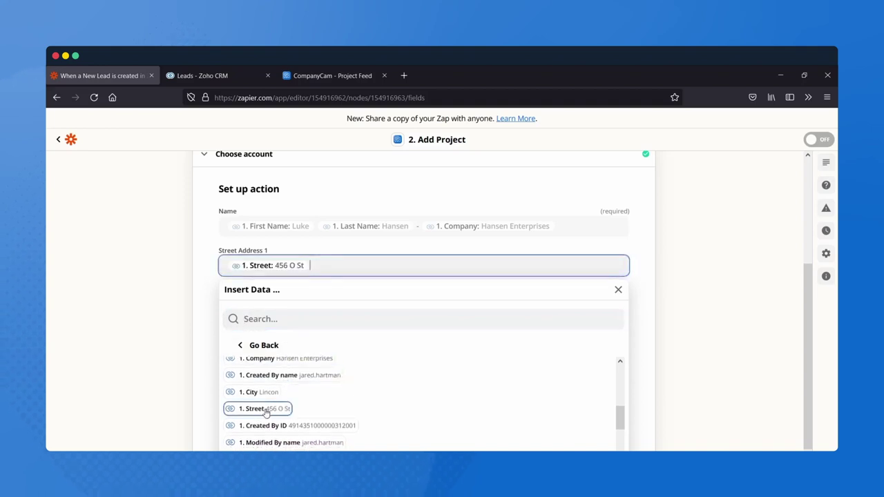
click(180, 369)
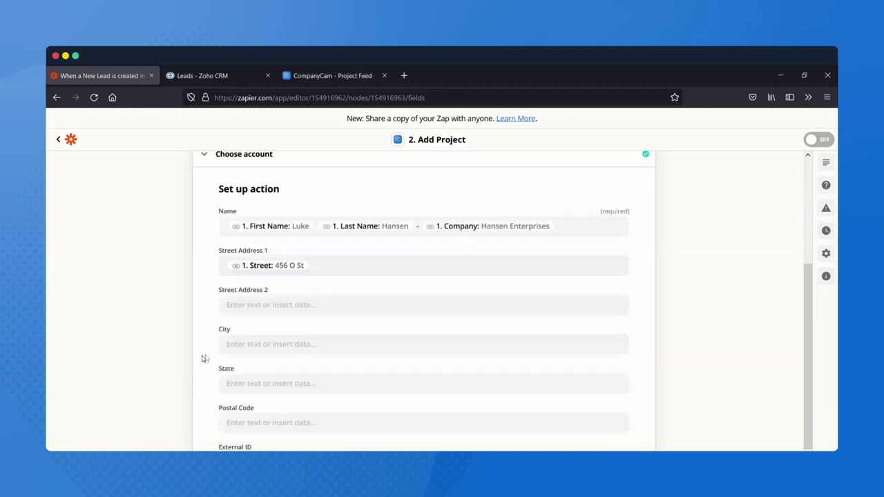
- Map the project's City field to the lead's City
click(261, 344)
text(ci)
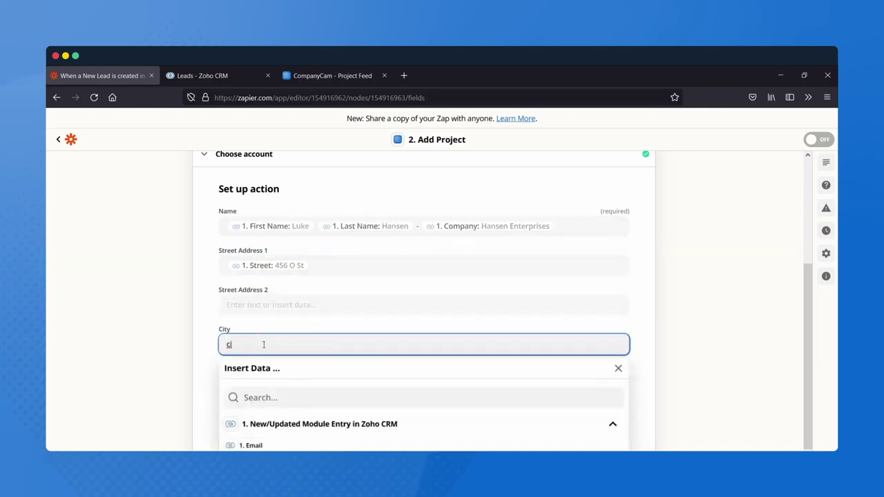
text(t)
key(BackSpace)
key(BackSpace)
key(BackSpace)
click(266, 401)
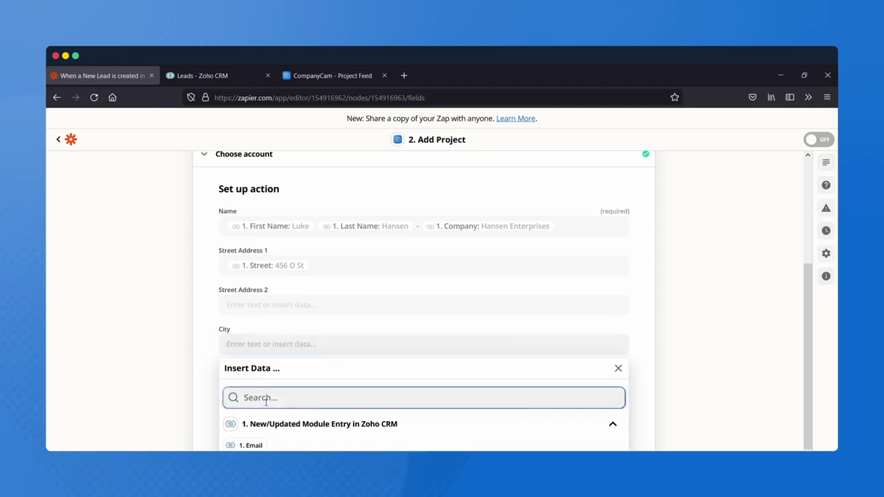
text(city)
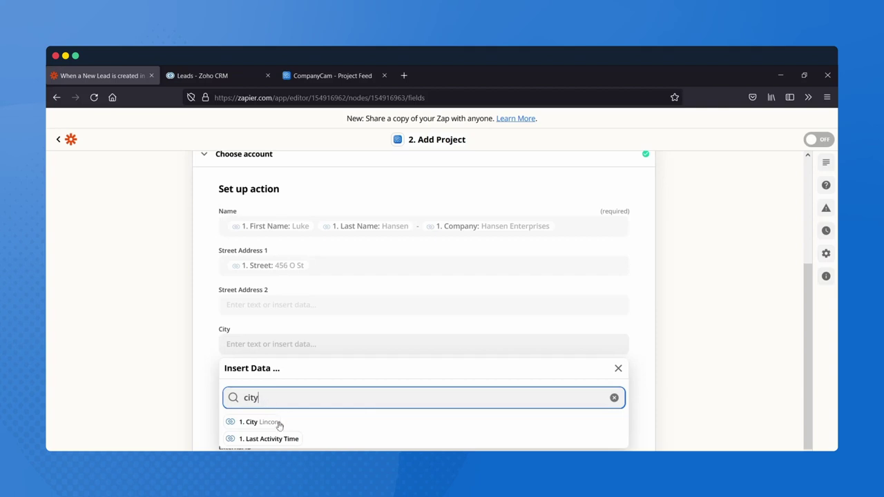
click(263, 421)
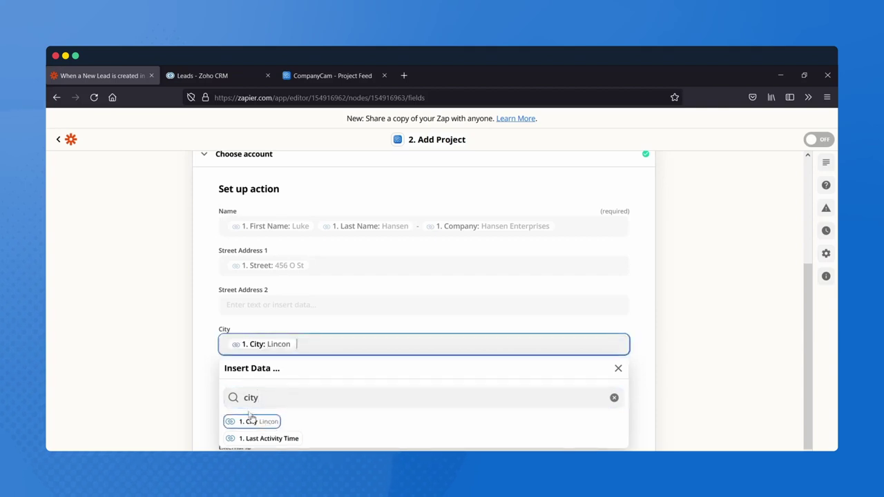
click(203, 385)
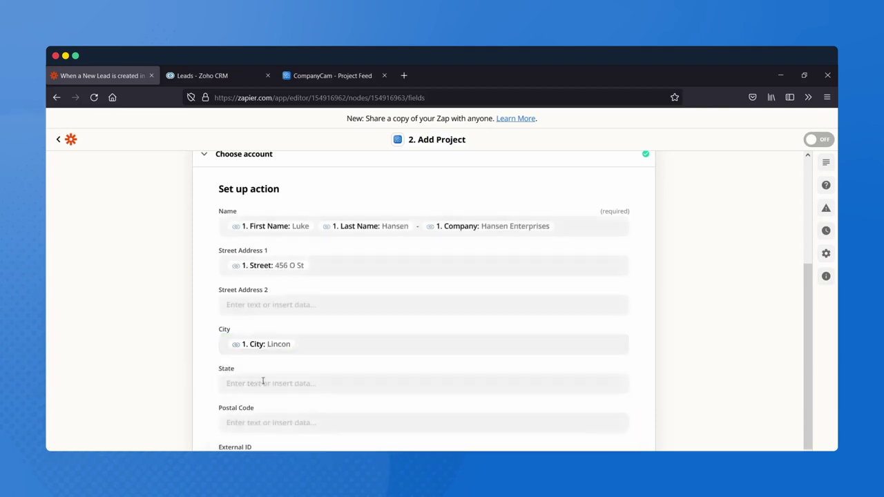
- Map the project's State field to the lead's State
click(272, 382)
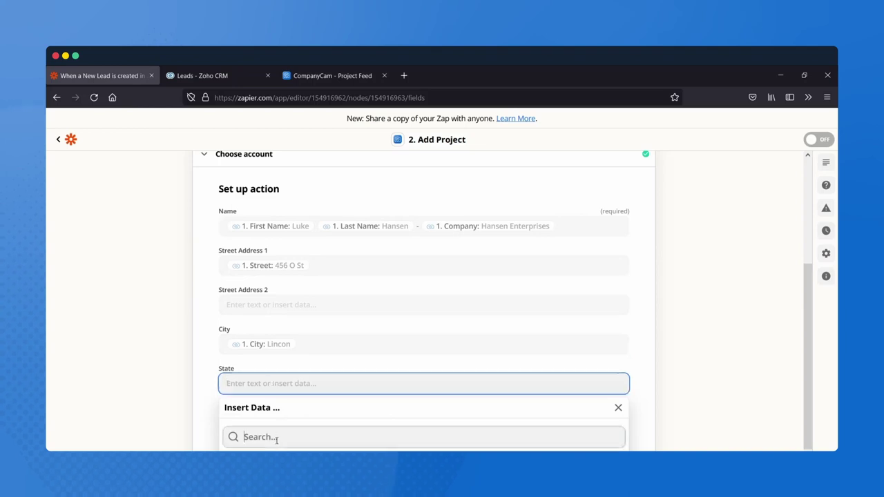
click(277, 437)
text(state)
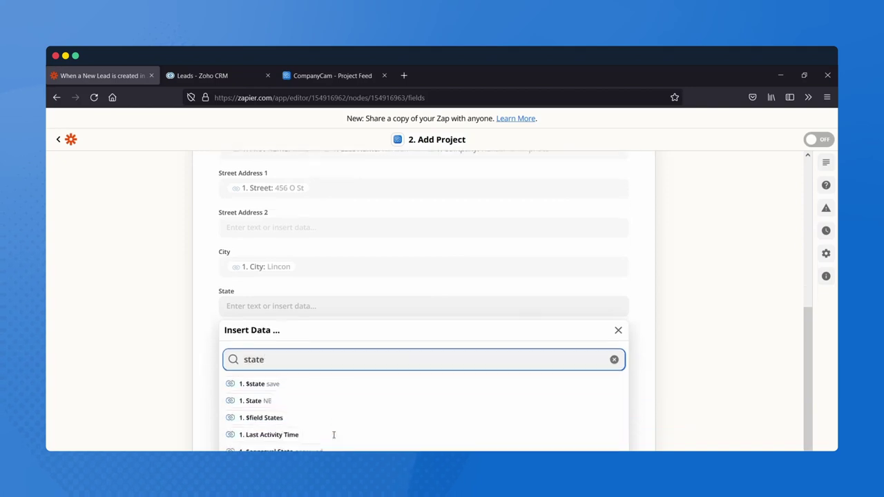
click(267, 389)
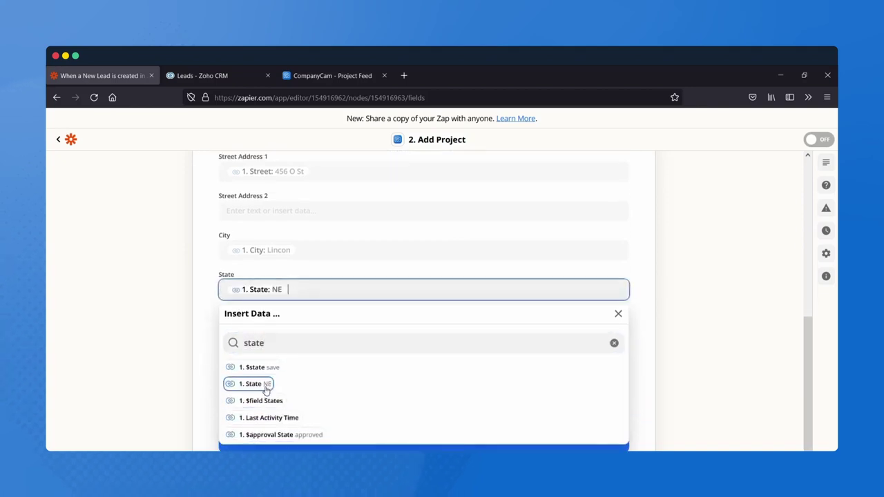
click(202, 354)
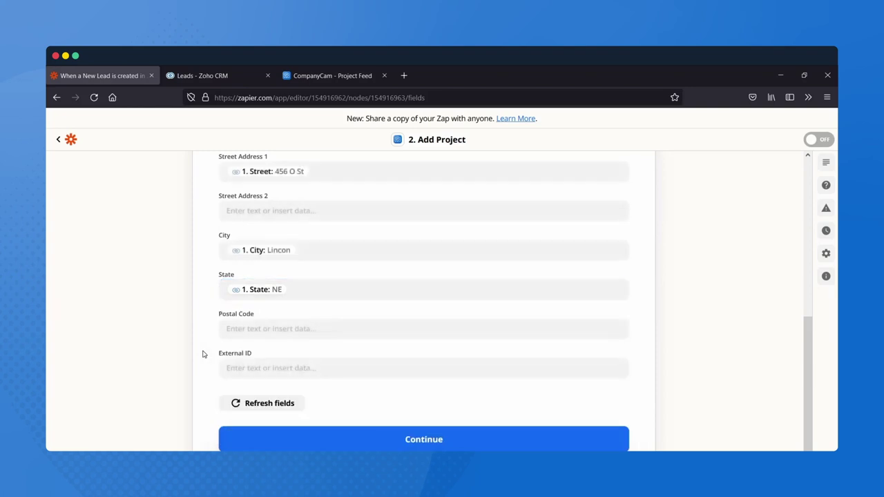
- Map Postal Code to the lead's Zip Code and save the field mapping
click(300, 326)
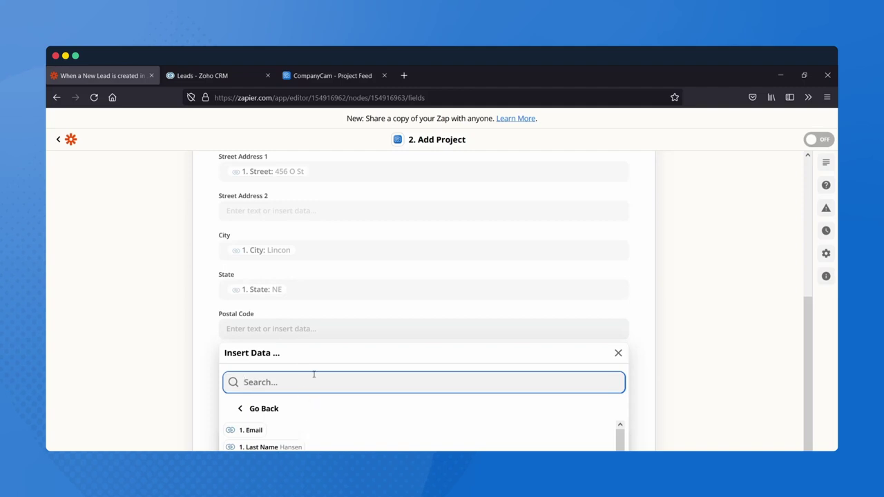
text(code)
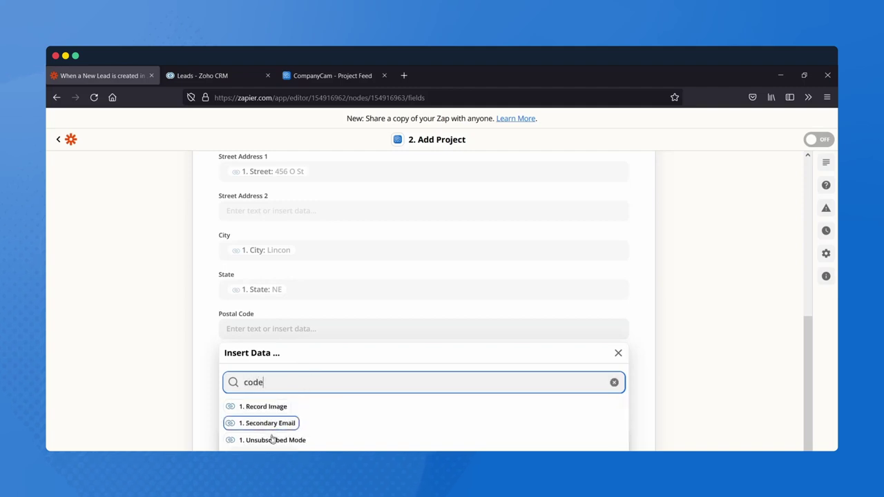
click(281, 449)
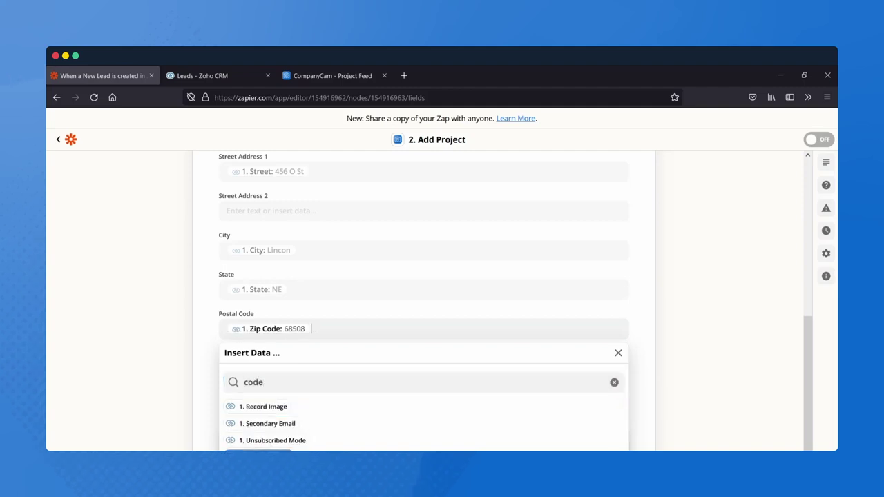
click(724, 323)
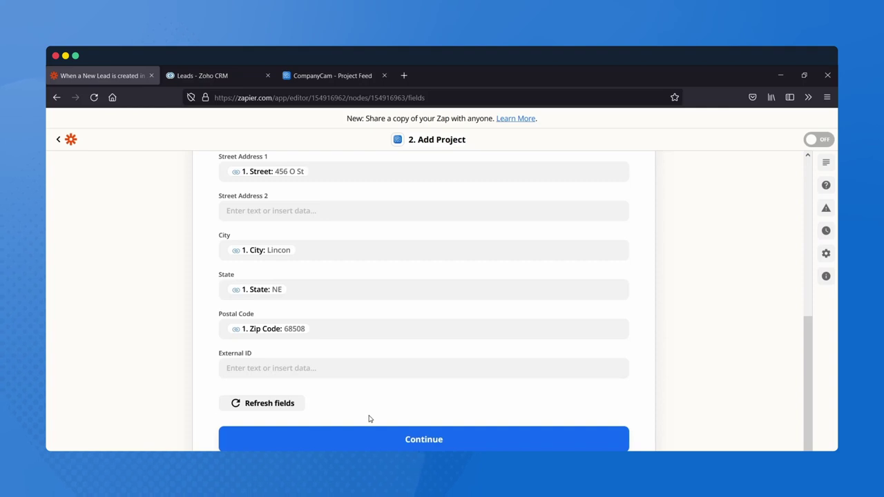
click(431, 443)
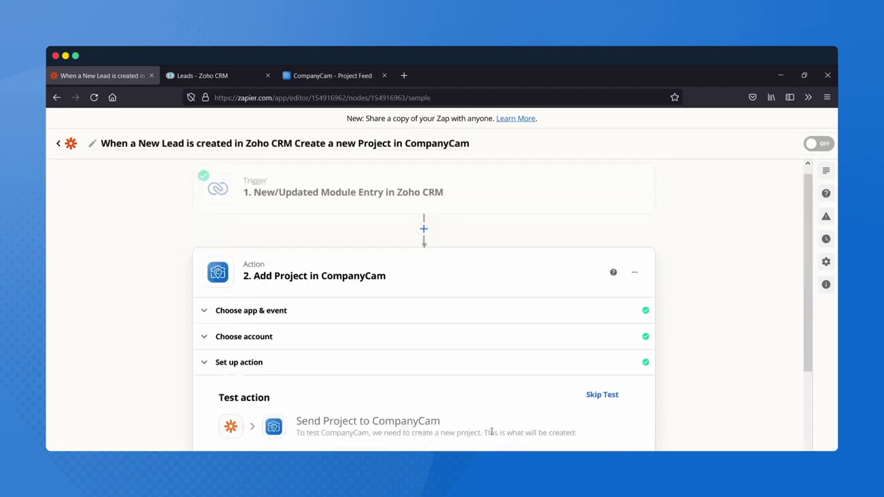
- Test the Add Project action and check the successful result carrying the lead's address
scroll(483, 433, down, 4)
scroll(491, 435, down, 2)
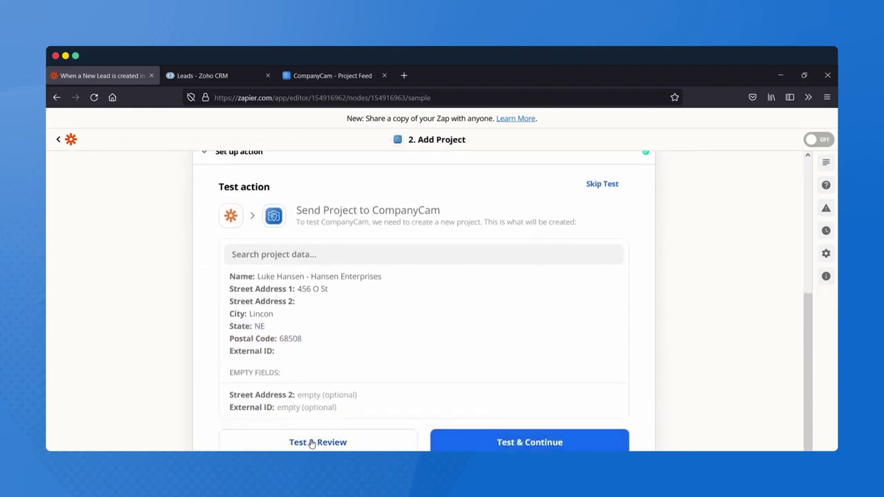
click(311, 443)
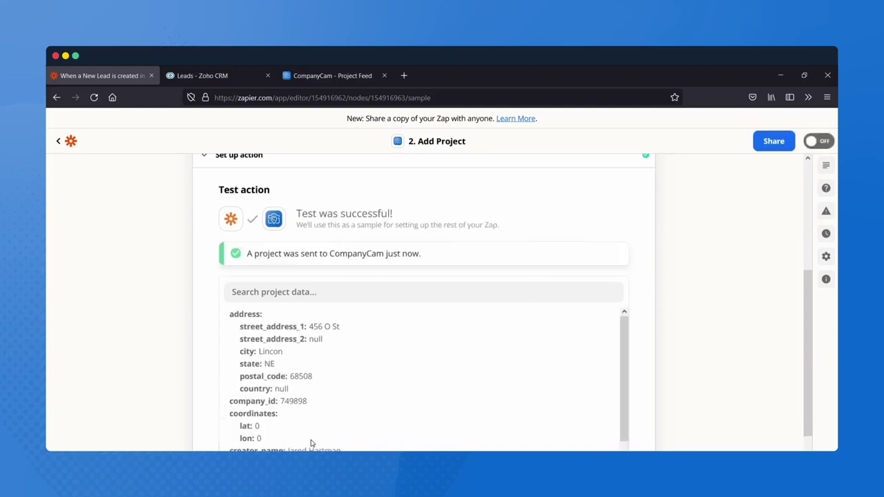
scroll(311, 443, down, 1)
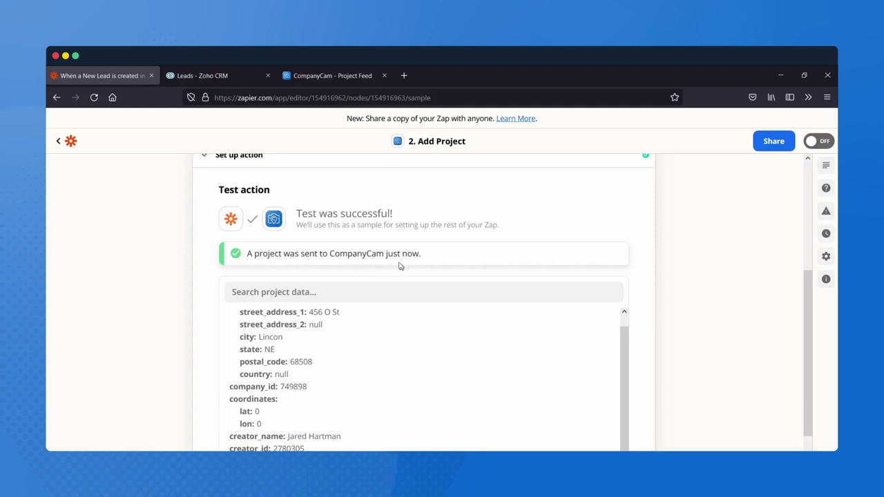
- Reload the CompanyCam Project Feed to show the new Hansen Enterprises test project at the top
click(329, 81)
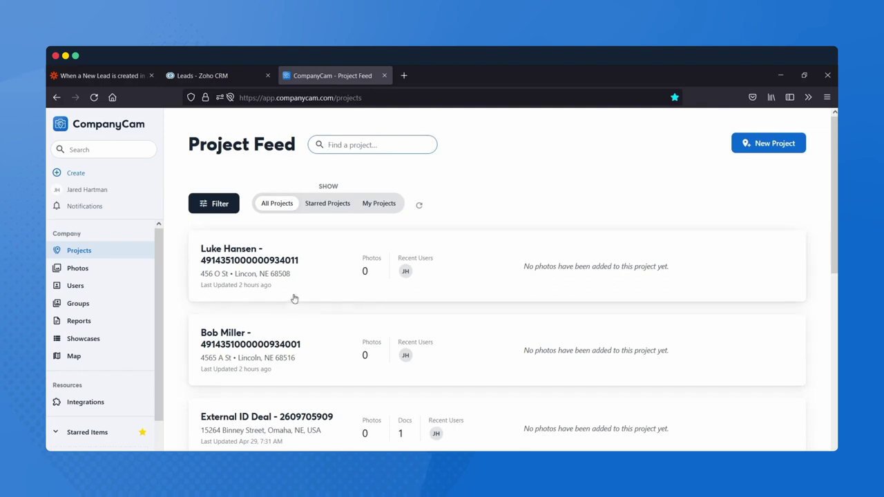
key(F5)
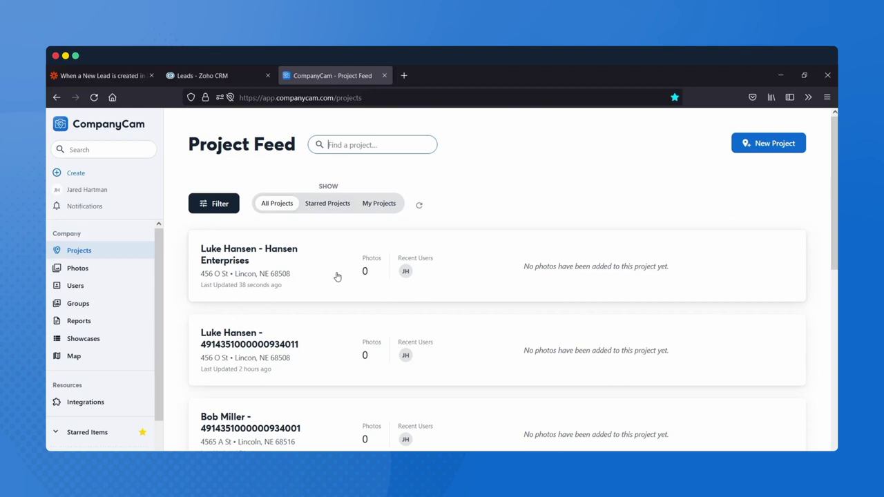
- Turn the Zoho CRM-to-CompanyCam zap on in Zapier and return to the CompanyCam feed
click(232, 78)
click(104, 76)
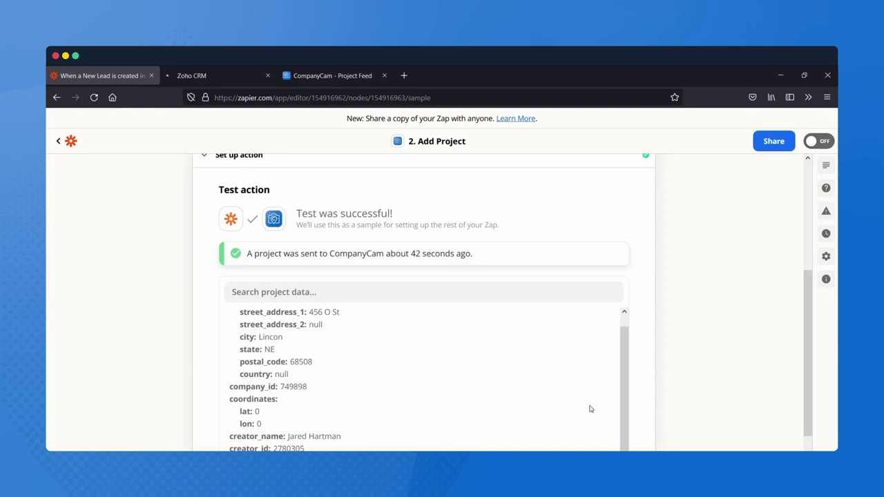
scroll(590, 409, down, 1)
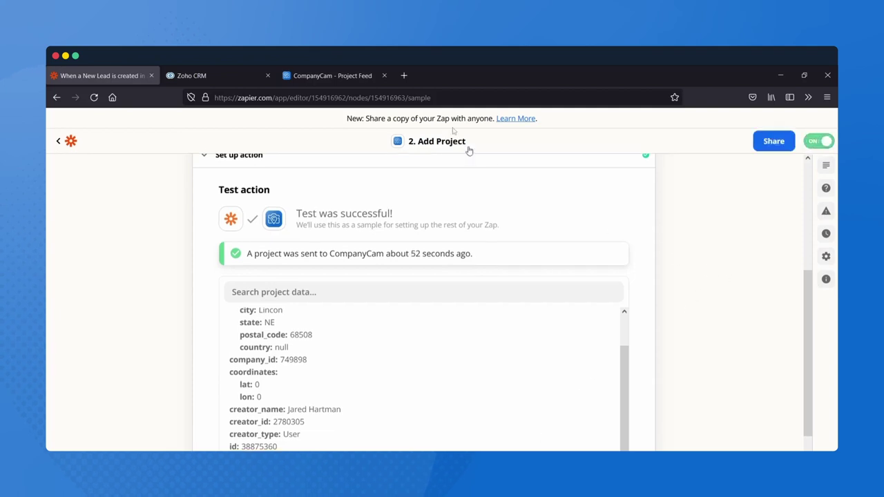
click(330, 77)
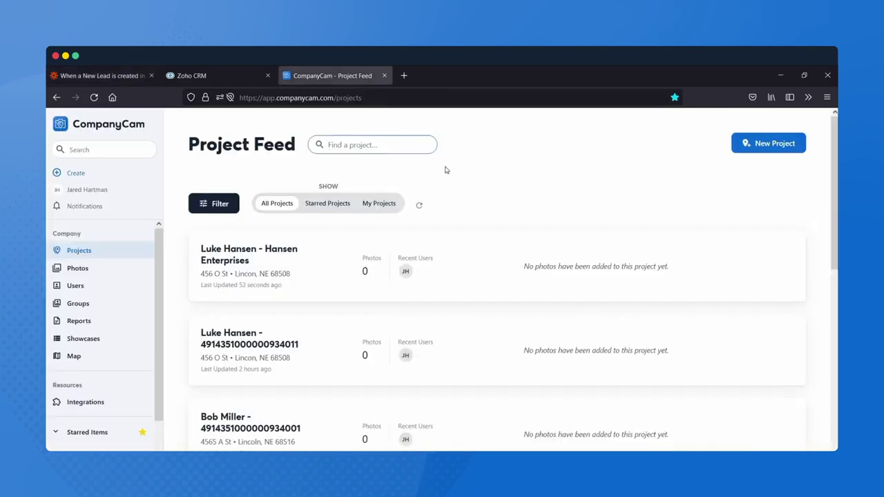
- Start a new Zoho CRM lead with the lead's first and last name and company CoCam Demo
click(198, 80)
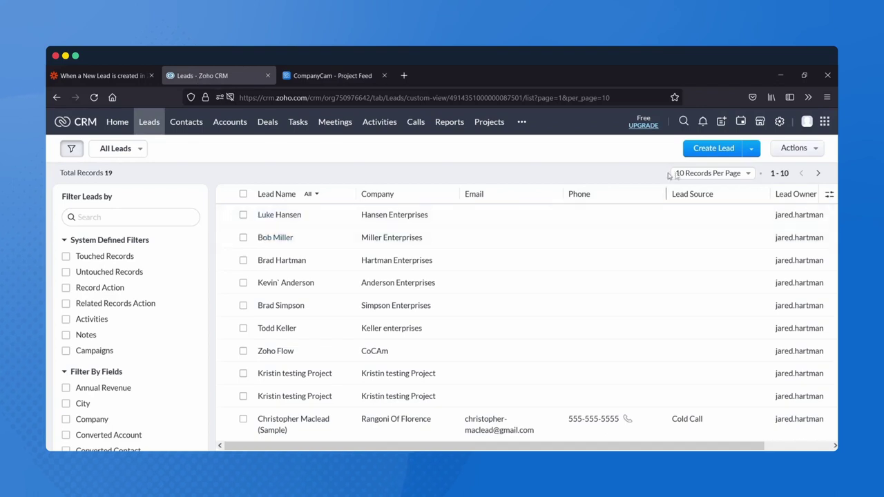
click(714, 149)
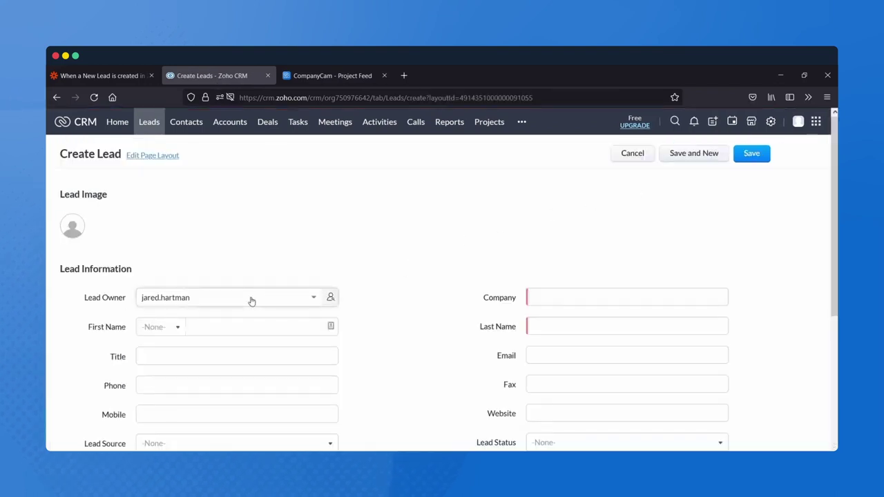
click(222, 331)
click(222, 330)
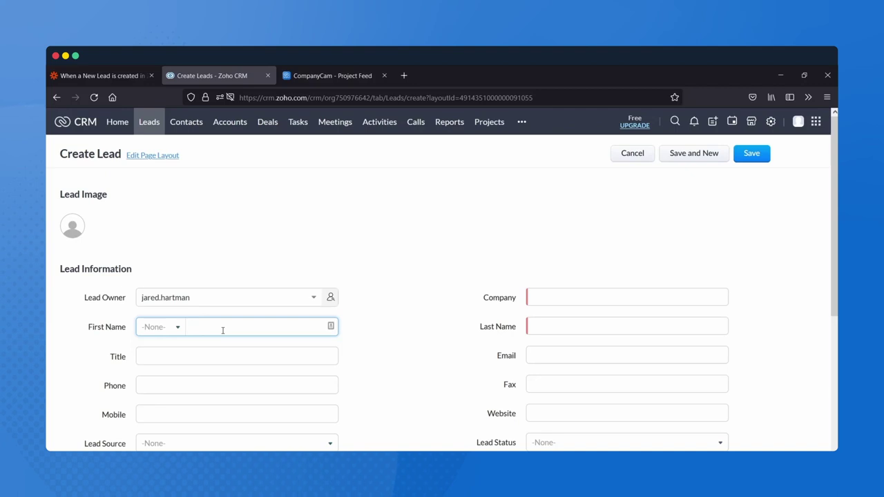
text(Luke)
key(Tab)
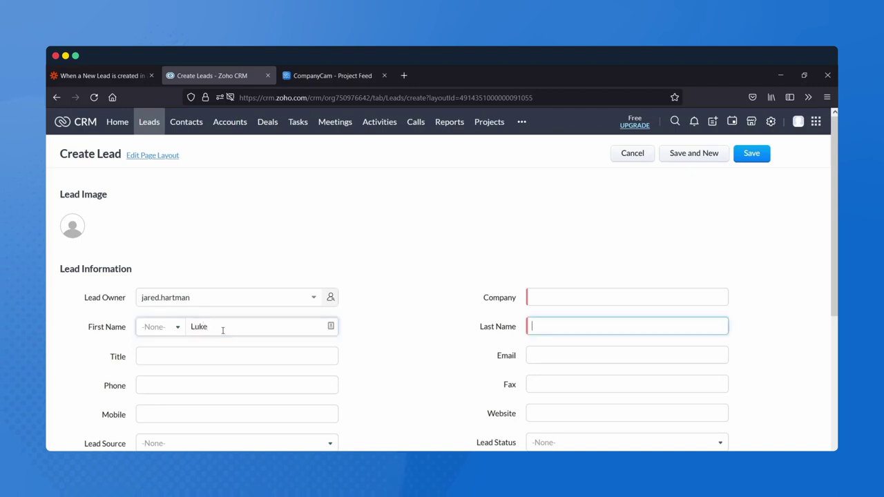
text(Skywalker)
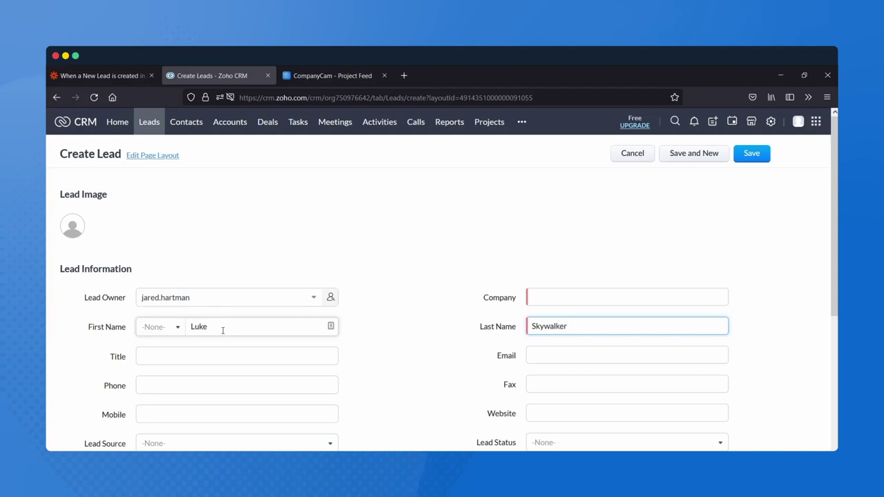
click(658, 295)
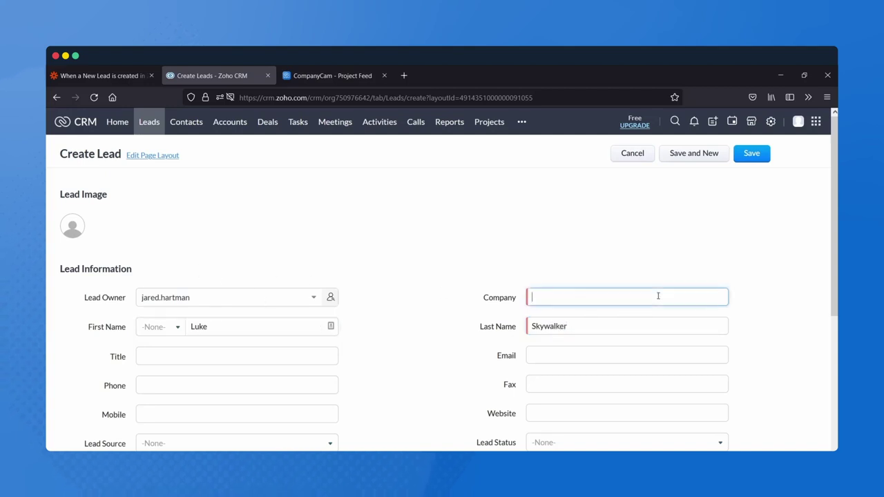
text(CoCam Demo)
- Fill in the lead's street address, city, state and zip code, then save the lead
scroll(409, 358, down, 3)
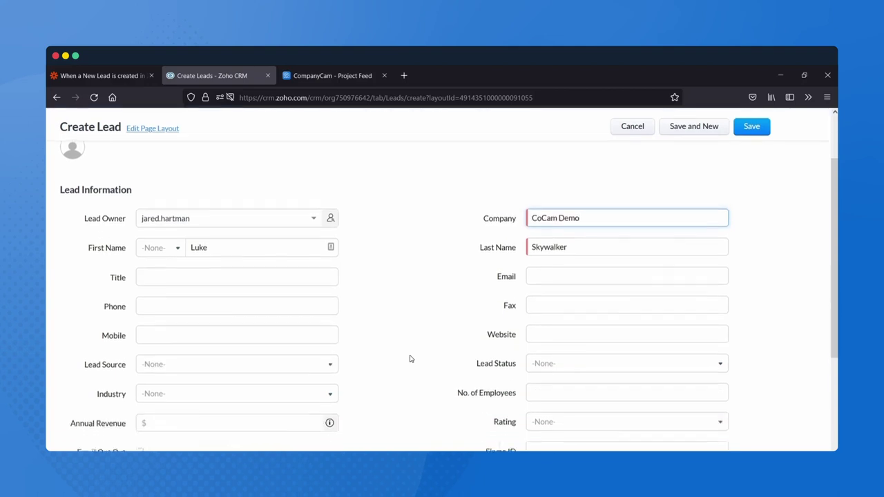
scroll(410, 359, down, 2)
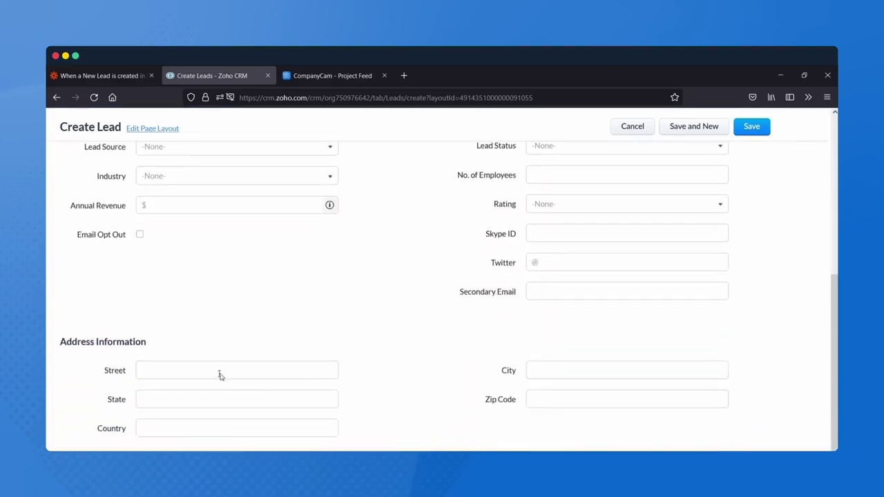
click(216, 372)
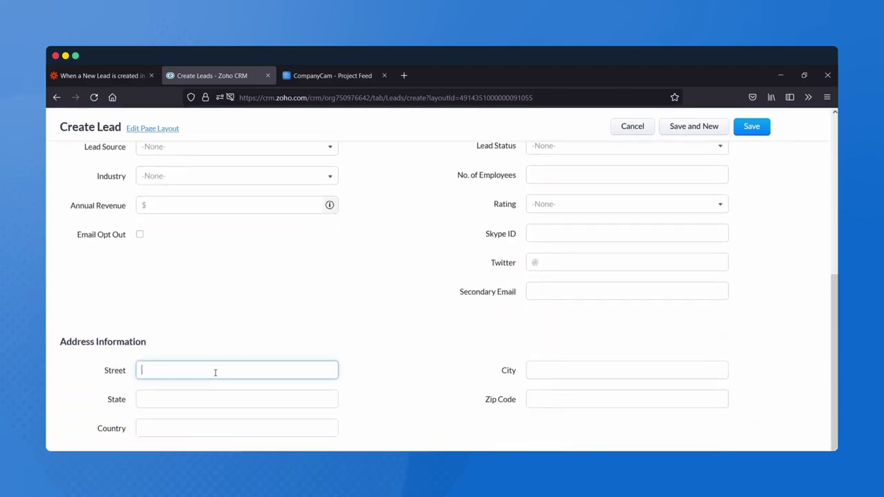
key(Tab)
text(LIncoln)
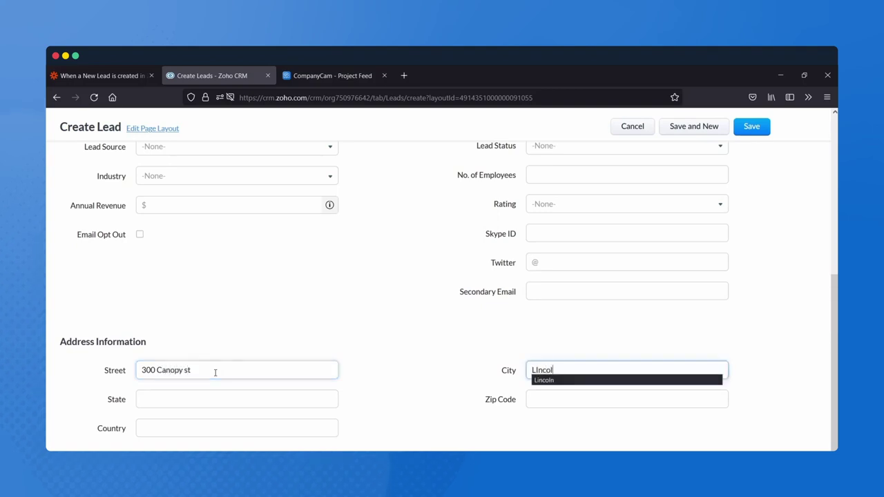
key(BackSpace)
key(BackSpace)
key(BackSpace)
key(BackSpace)
key(BackSpace)
text(incoln)
key(Tab)
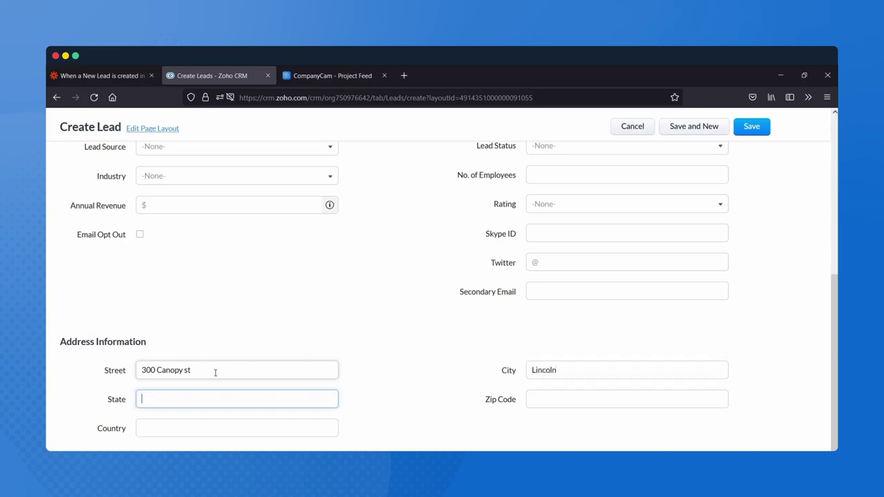
text(NE)
key(Tab)
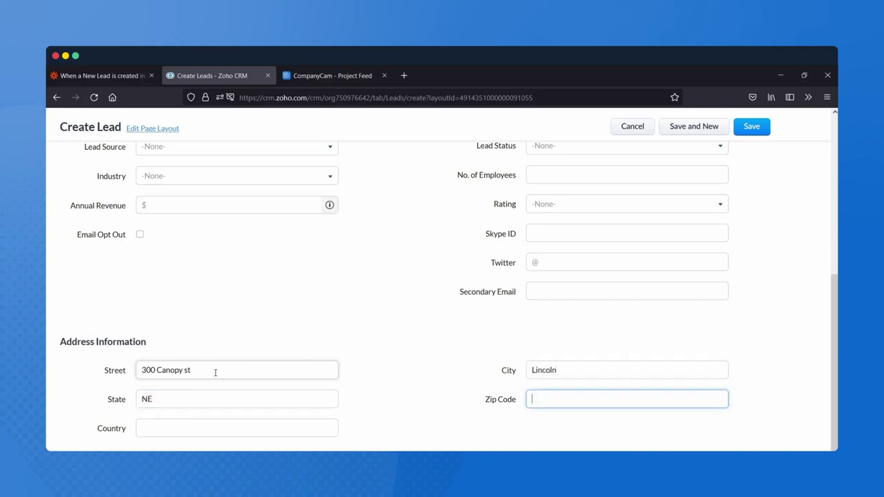
text(68508)
scroll(379, 366, down, 2)
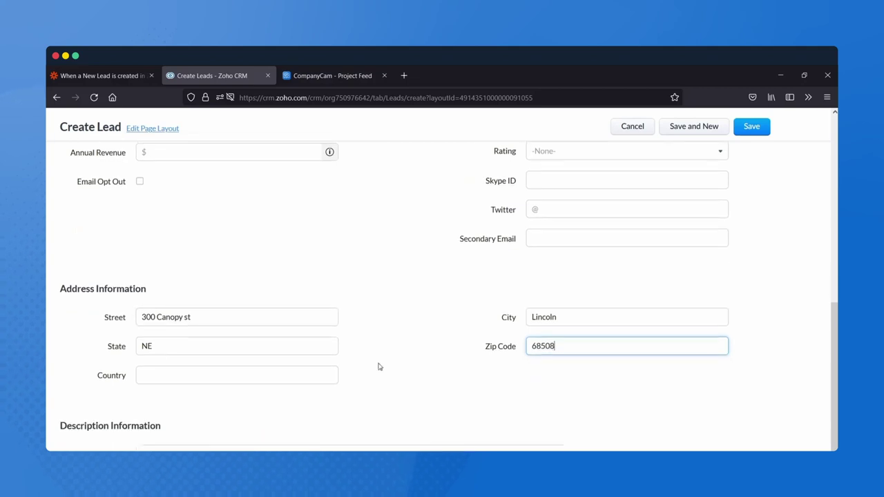
click(751, 128)
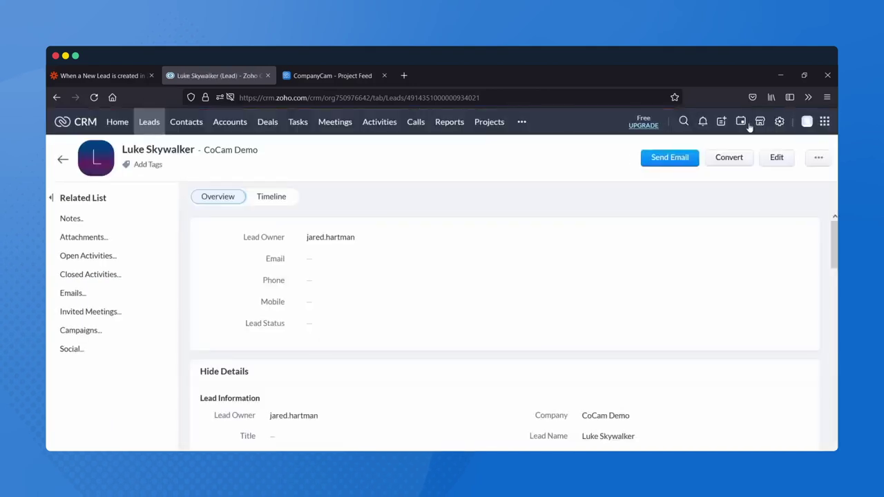
- Reload the CompanyCam Project Feed to check for a project from the CoCam Demo lead
click(340, 80)
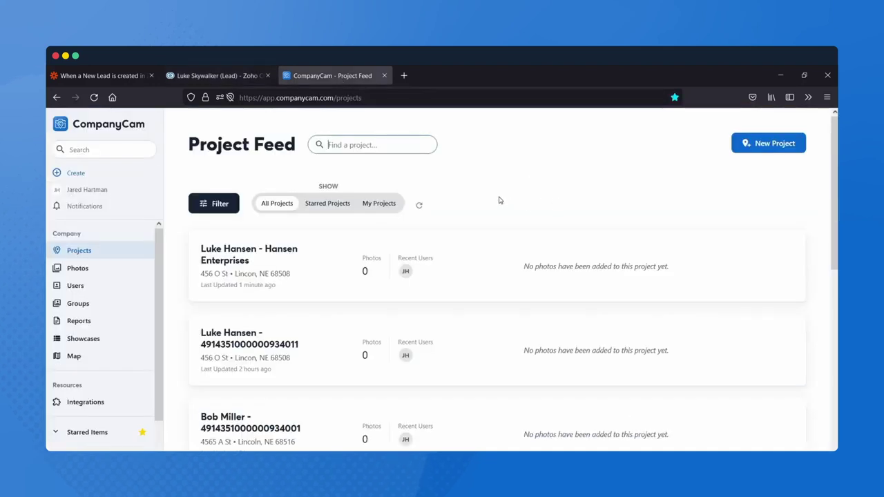
key(F5)
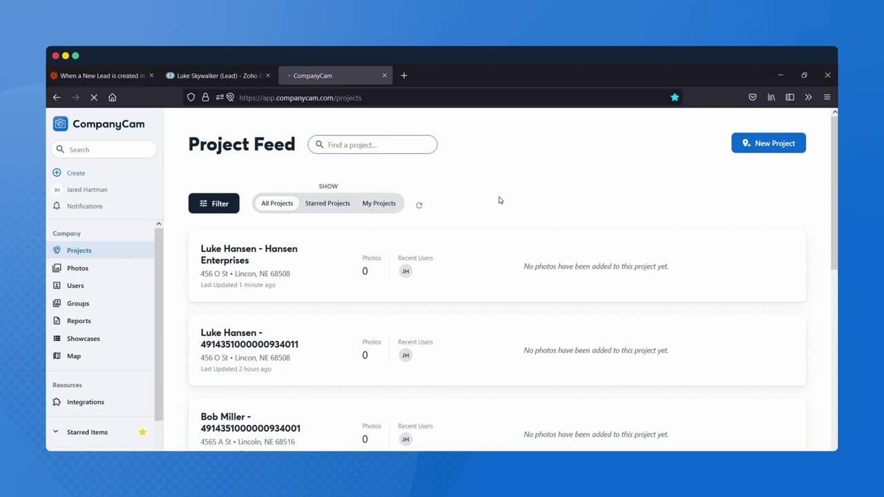